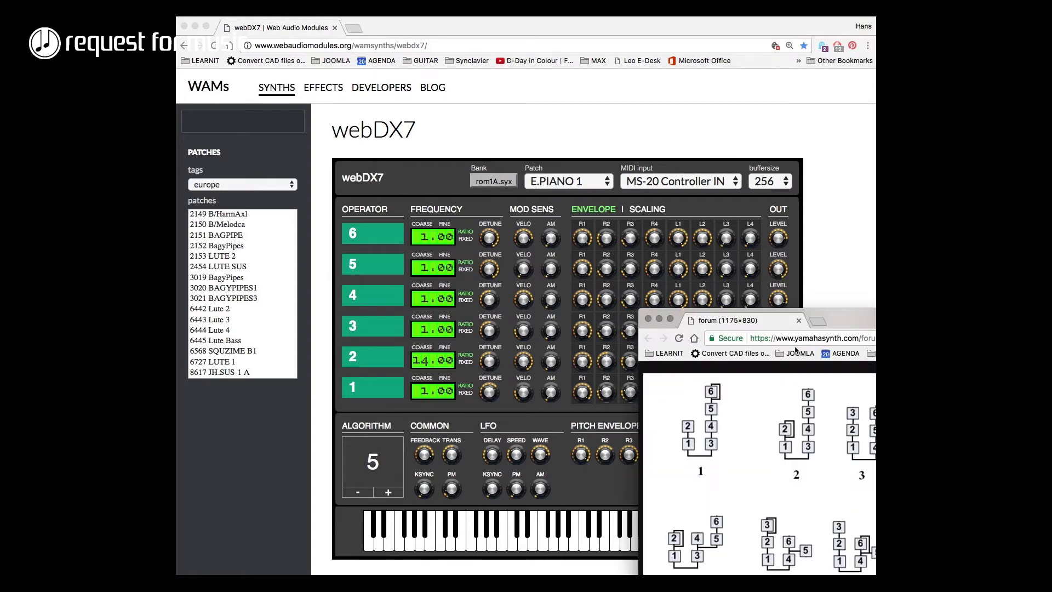
Bring up the chart of the 32 DX7 algorithms and examine how the operators are arranged.
{"action": "left_click", "coordinate": [668, 317]}
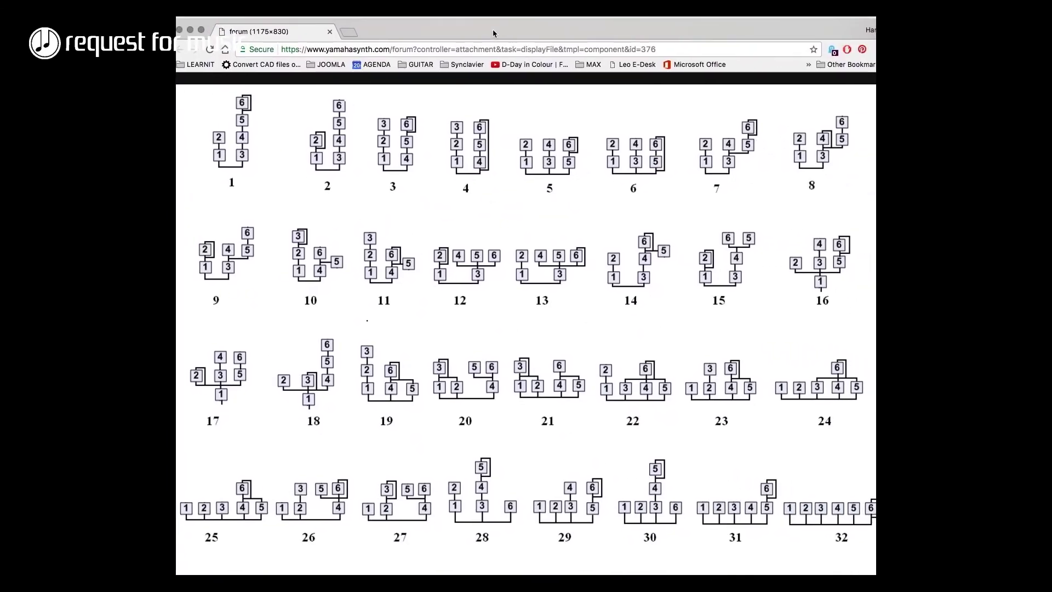
{"action": "left_click_drag", "start_coordinate": [475, 26], "coordinate": [498, 18]}
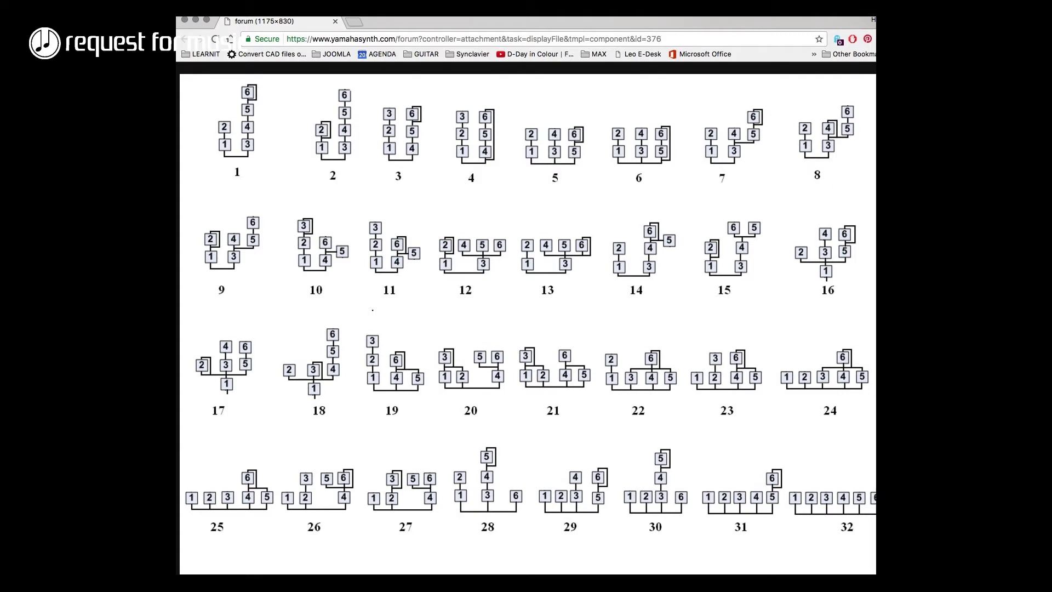
Switch to the Synclavier V window, put the algorithm chart away and place Synclavier V beside the webDX7 page.
{"action": "left_click_drag", "start_coordinate": [1051, 188], "coordinate": [371, 165]}
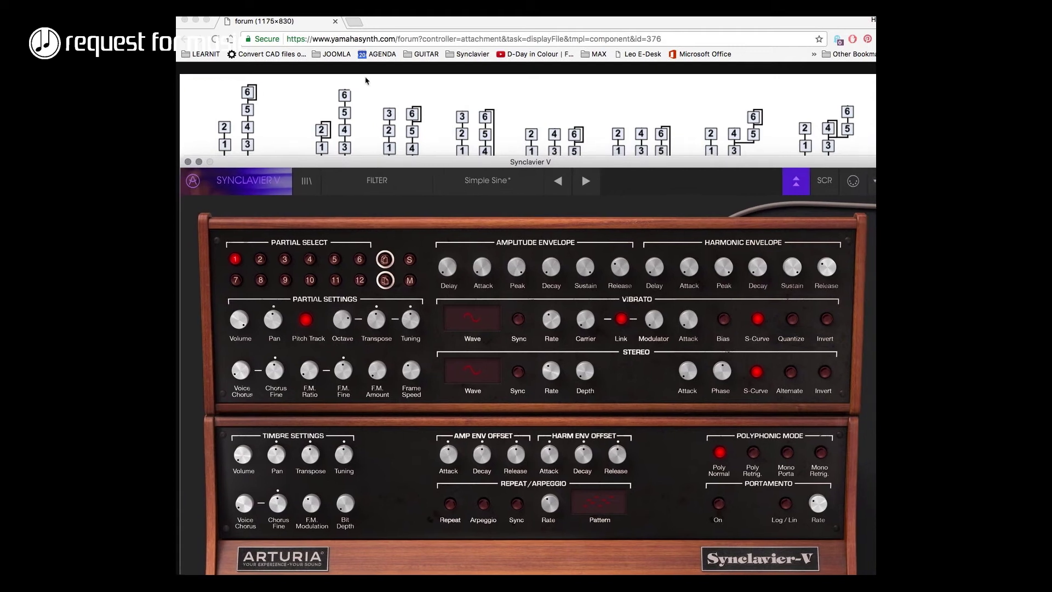
{"action": "double_click", "coordinate": [388, 26]}
{"action": "left_click_drag", "start_coordinate": [572, 162], "coordinate": [616, 309]}
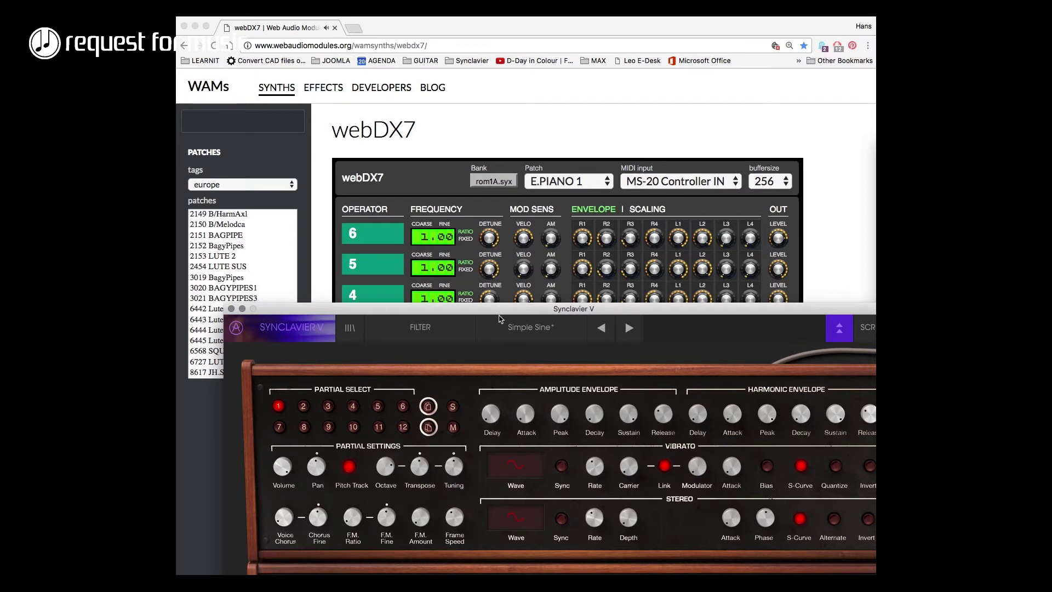
{"action": "left_click_drag", "start_coordinate": [500, 314], "coordinate": [497, 146]}
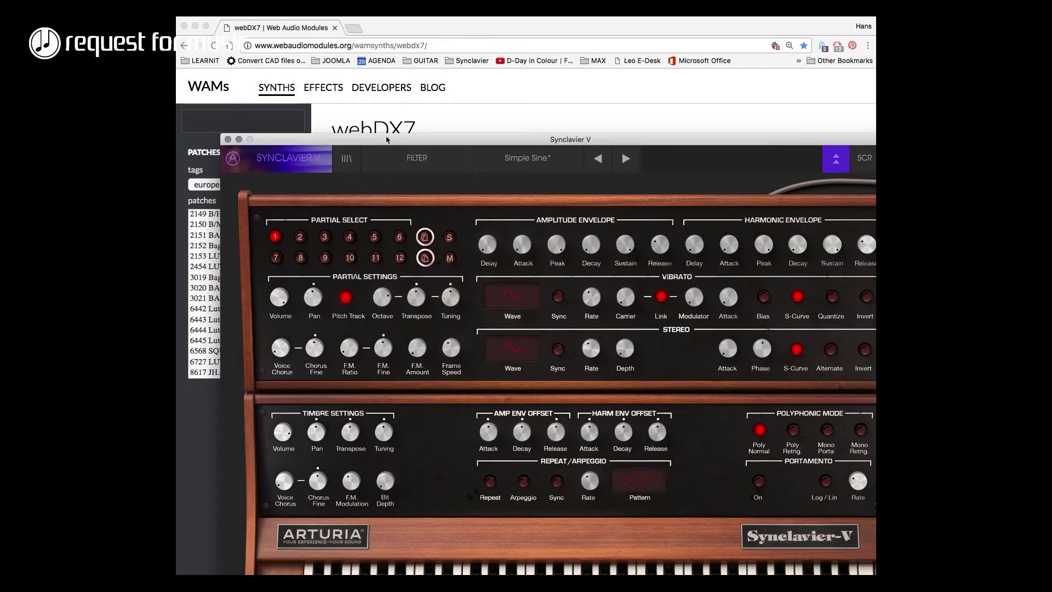
{"action": "left_click_drag", "start_coordinate": [412, 136], "coordinate": [742, 126]}
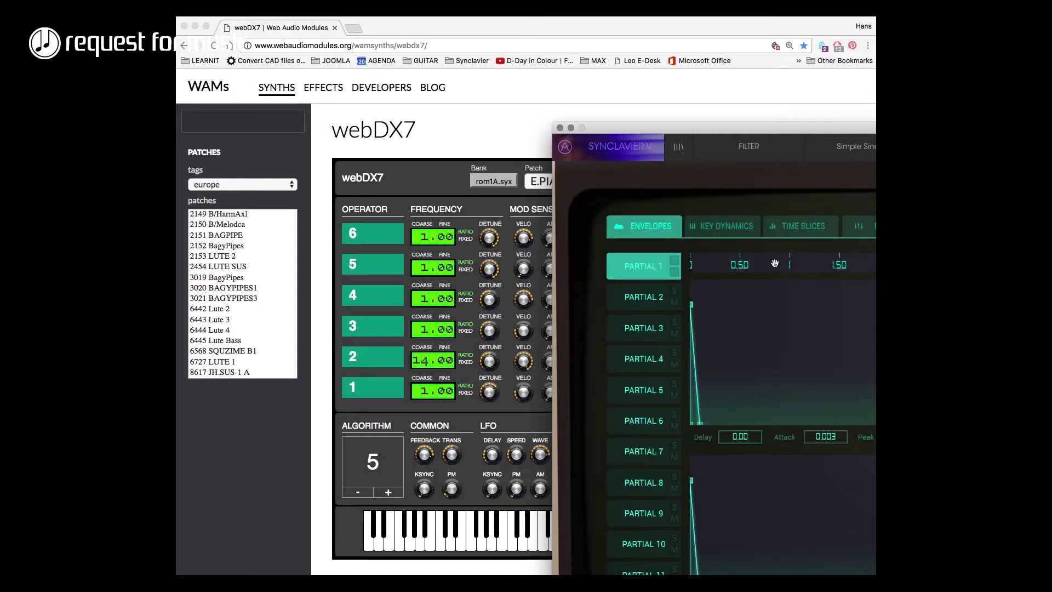
Raise partial 1's FM ratio in the mixer and adjust its FM modulation amount.
{"action": "left_click", "coordinate": [820, 228]}
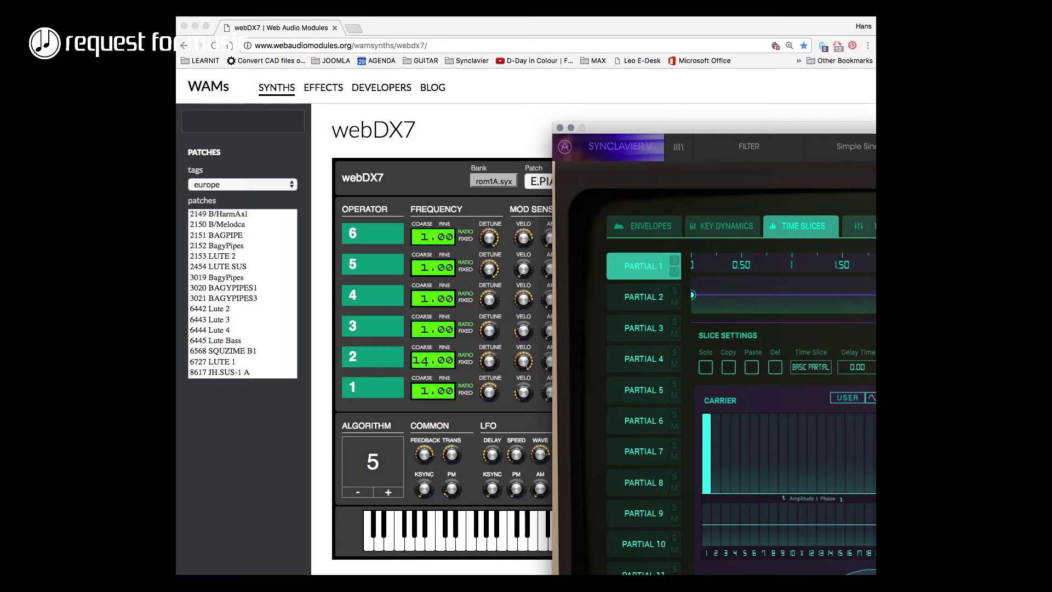
{"action": "left_click", "coordinate": [858, 226]}
{"action": "left_click_drag", "start_coordinate": [820, 131], "coordinate": [479, 115]}
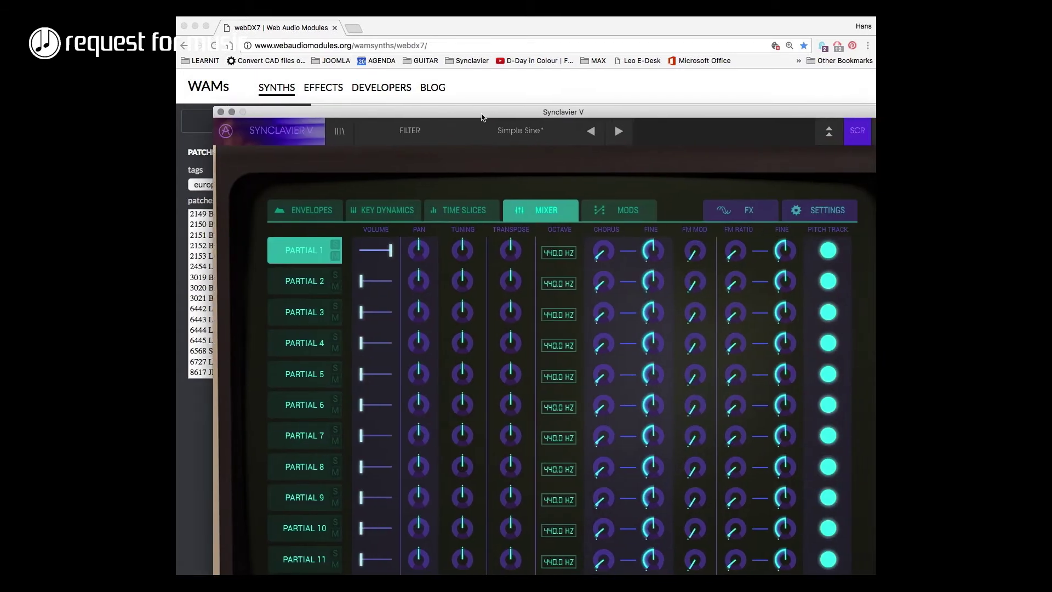
{"action": "left_click_drag", "start_coordinate": [729, 256], "coordinate": [766, 145]}
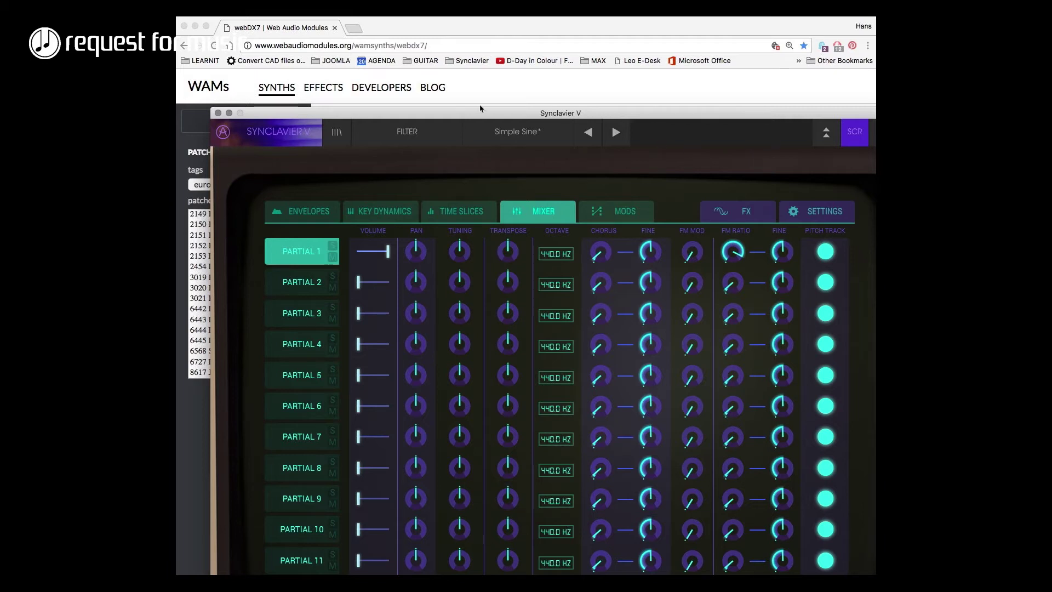
{"action": "left_click_drag", "start_coordinate": [436, 108], "coordinate": [433, 98]}
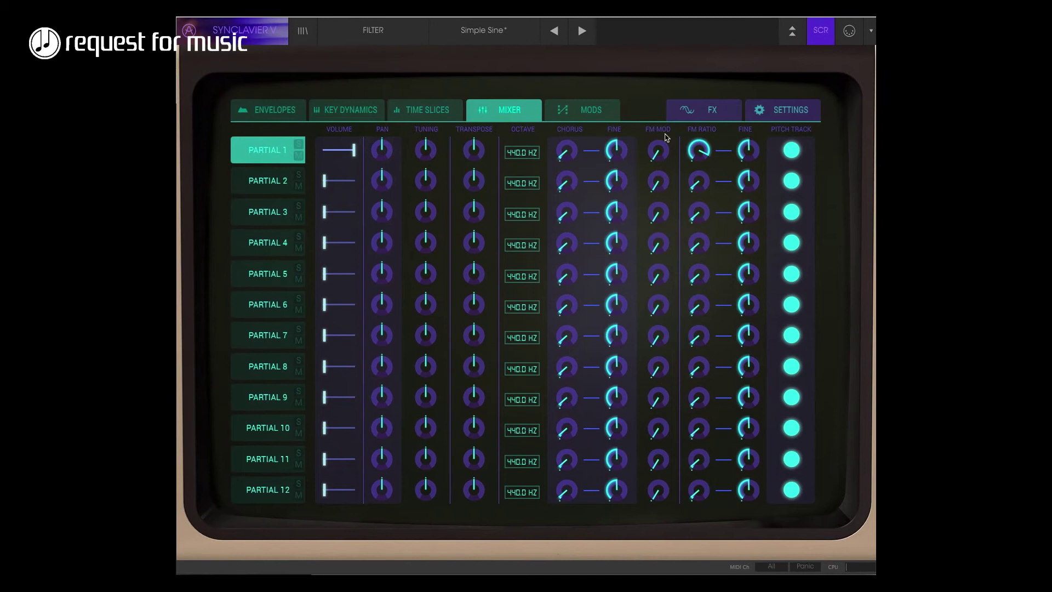
{"action": "left_click_drag", "start_coordinate": [695, 147], "coordinate": [695, 152]}
{"action": "left_click_drag", "start_coordinate": [657, 157], "coordinate": [657, 155]}
Set partial 1's harmonic envelope sustain to 0.00 and decay to 0.380, using webDX7 operator 2's envelope as reference.
{"action": "left_click_drag", "start_coordinate": [417, 18], "coordinate": [1051, 181]}
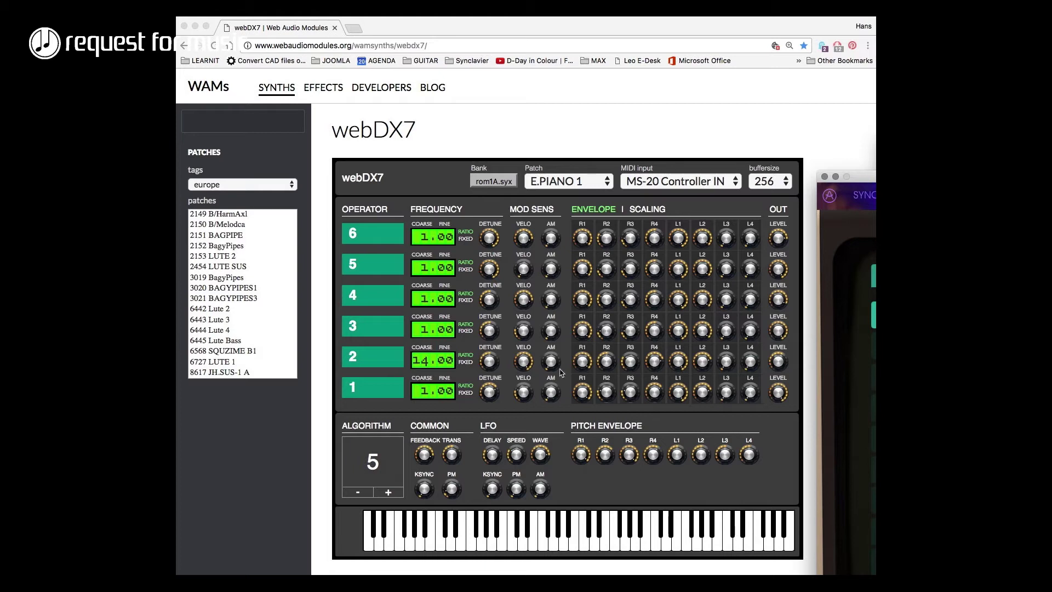
{"action": "left_click", "coordinate": [606, 362]}
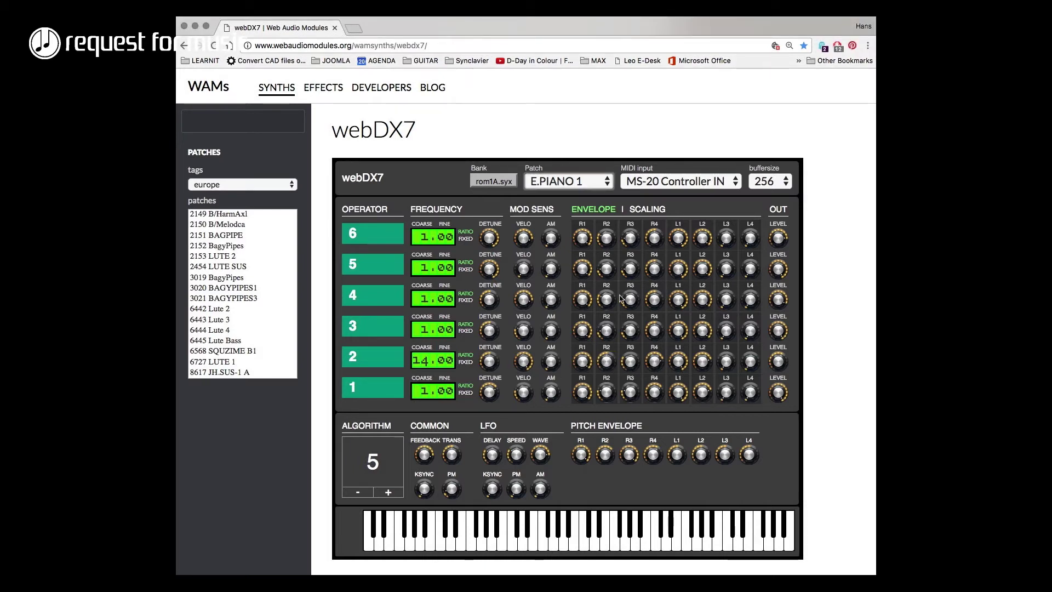
{"action": "mouse_move", "coordinate": [609, 363]}
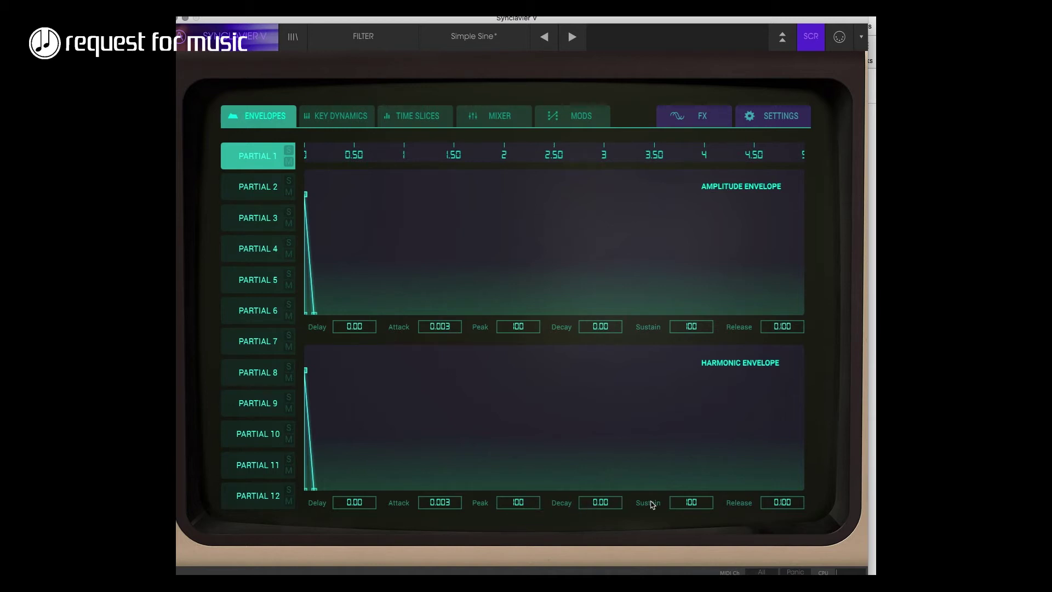
{"action": "double_click", "coordinate": [682, 503]}
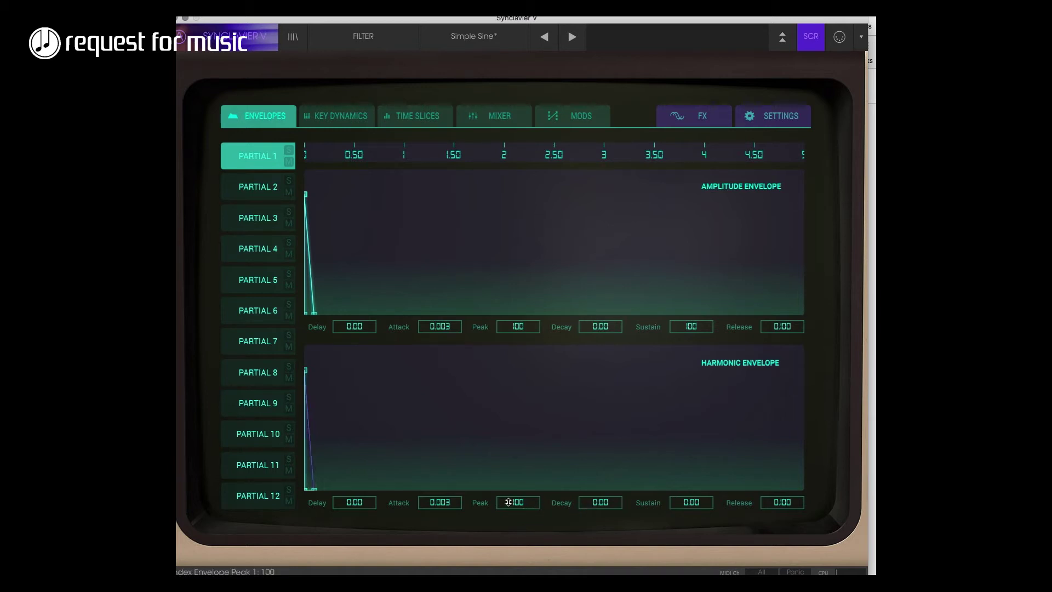
{"action": "left_click_drag", "start_coordinate": [596, 501], "coordinate": [589, 439]}
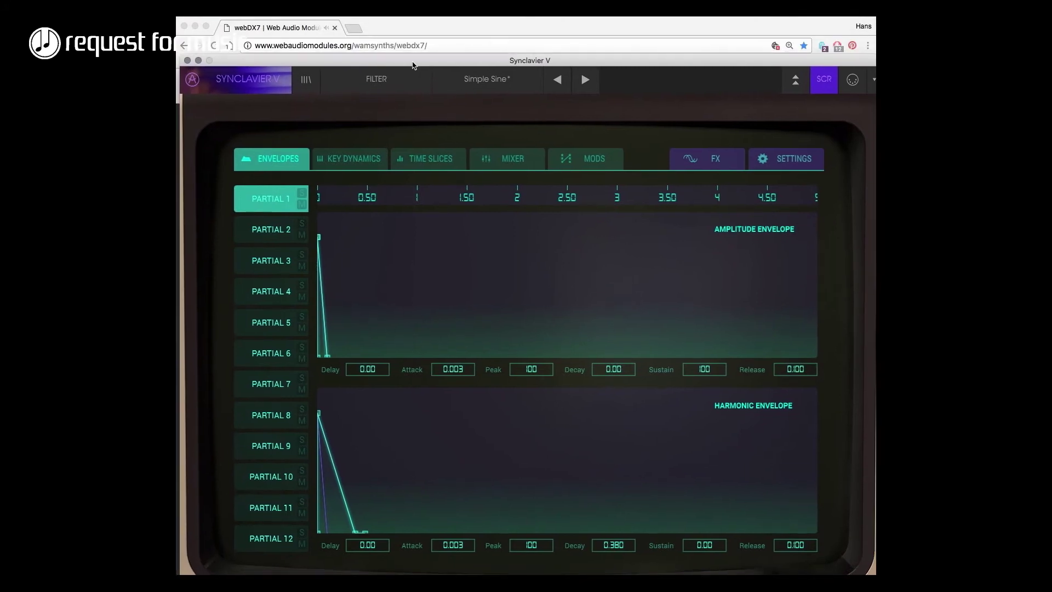
Switch to webDX7 and turn down the output levels of operators 1, 3 and 5.
{"action": "left_click_drag", "start_coordinate": [412, 64], "coordinate": [513, 367]}
{"action": "left_click", "coordinate": [455, 149]}
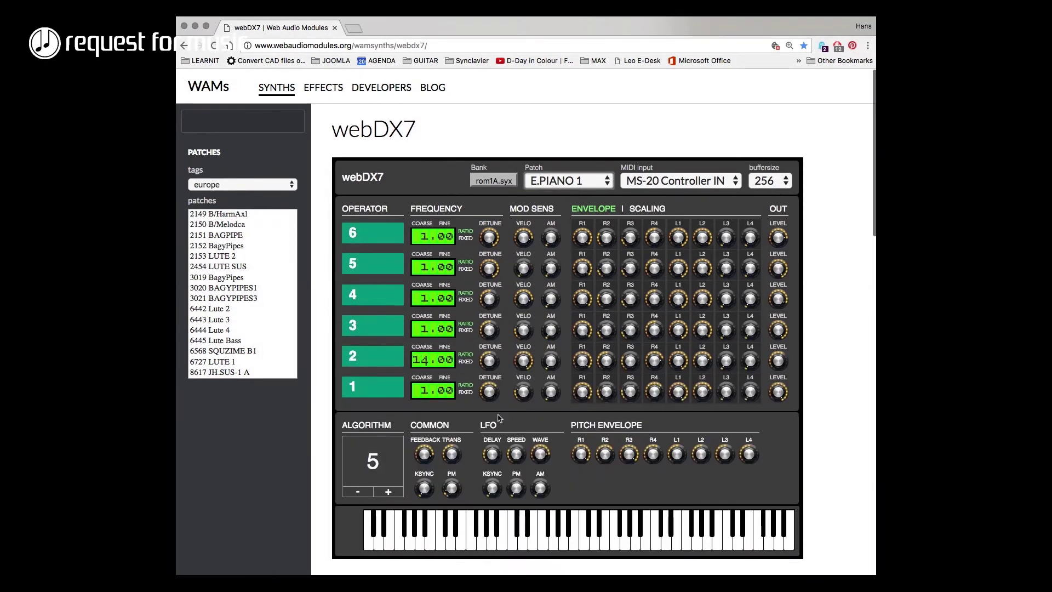
{"action": "left_click_drag", "start_coordinate": [780, 390], "coordinate": [770, 570]}
{"action": "left_click_drag", "start_coordinate": [777, 329], "coordinate": [771, 483]}
{"action": "left_click_drag", "start_coordinate": [778, 268], "coordinate": [753, 454]}
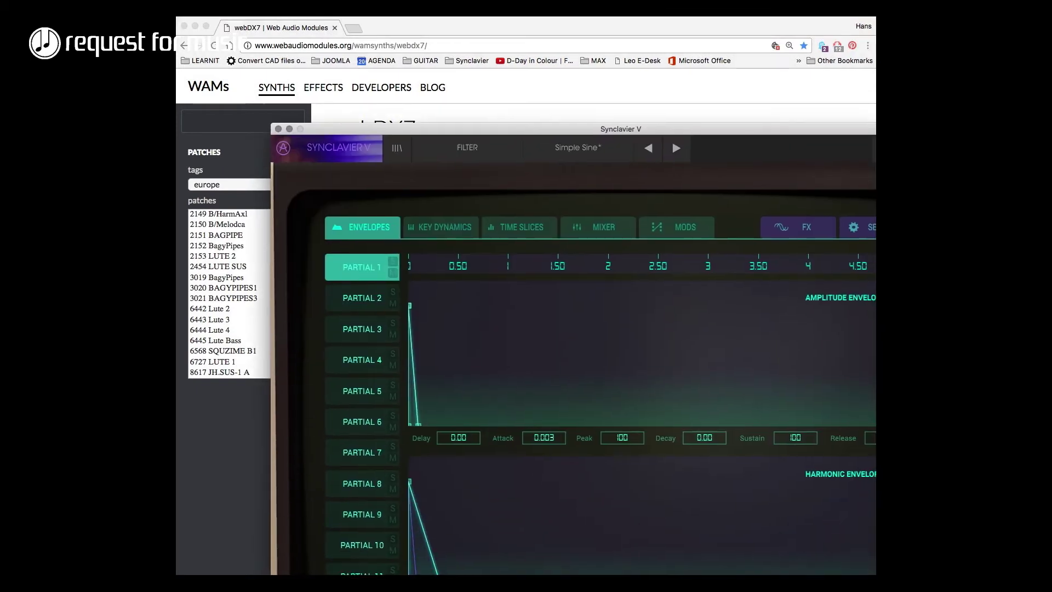
In Synclavier V, raise partial 1's velocity-to-volume modulation to maximum and lower its mixer volume to about half.
{"action": "left_click_drag", "start_coordinate": [890, 118], "coordinate": [829, 80]}
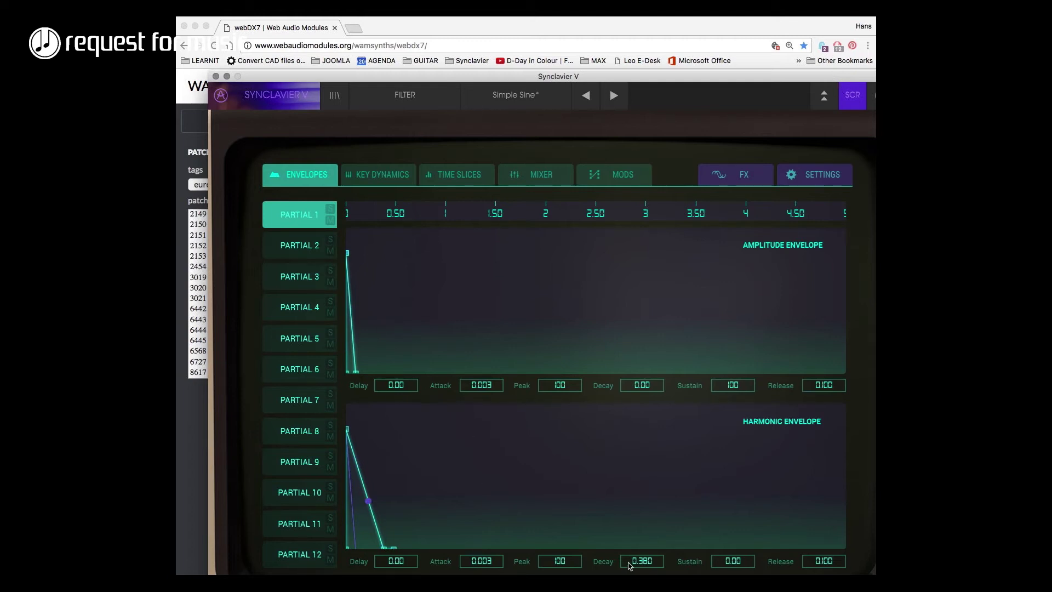
{"action": "left_click_drag", "start_coordinate": [454, 76], "coordinate": [875, 266]}
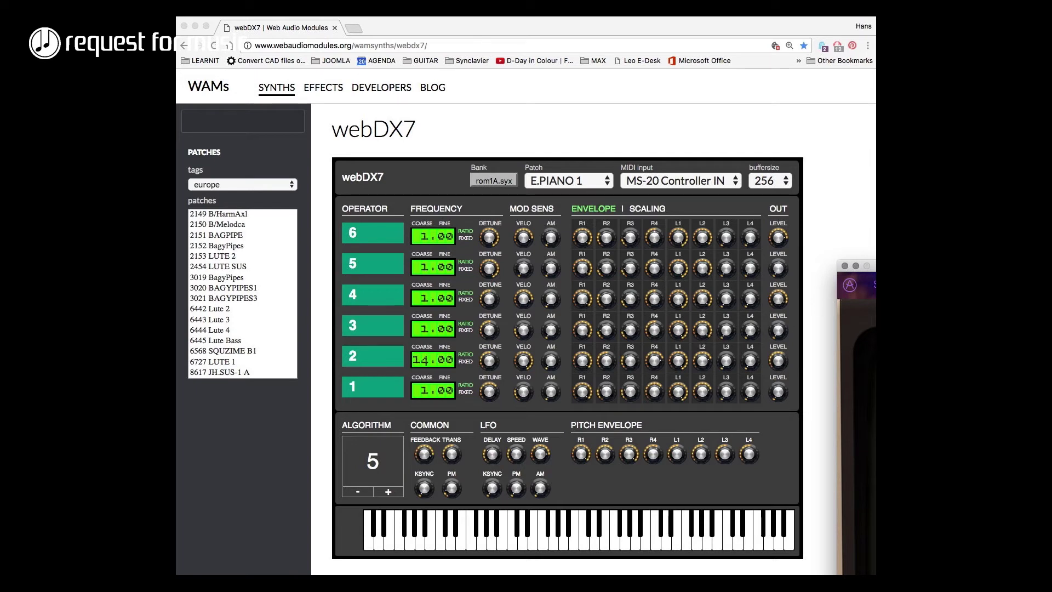
{"action": "left_click_drag", "start_coordinate": [873, 269], "coordinate": [272, 28]}
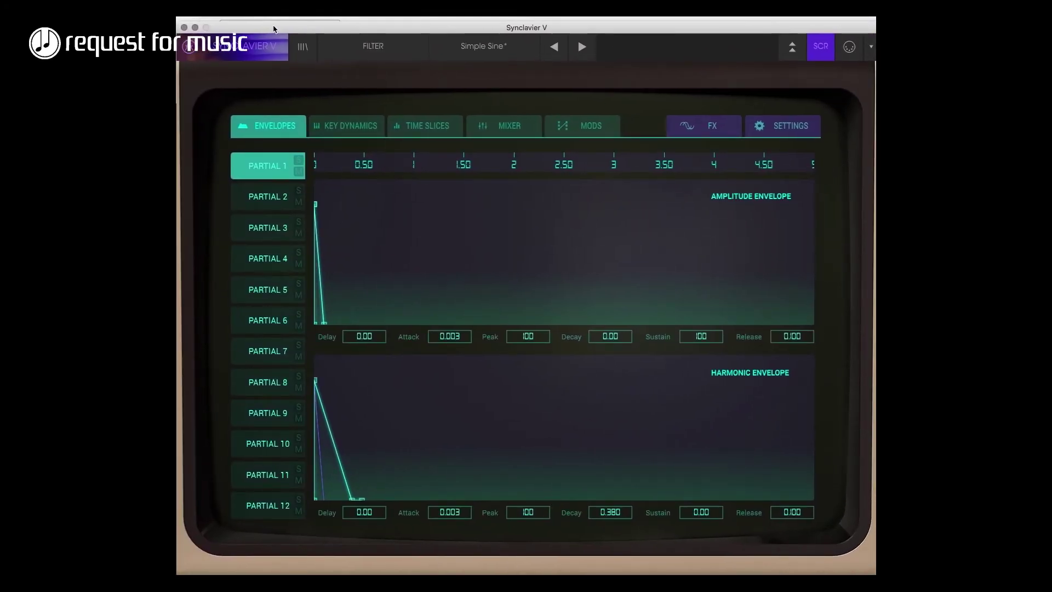
{"action": "left_click", "coordinate": [585, 127]}
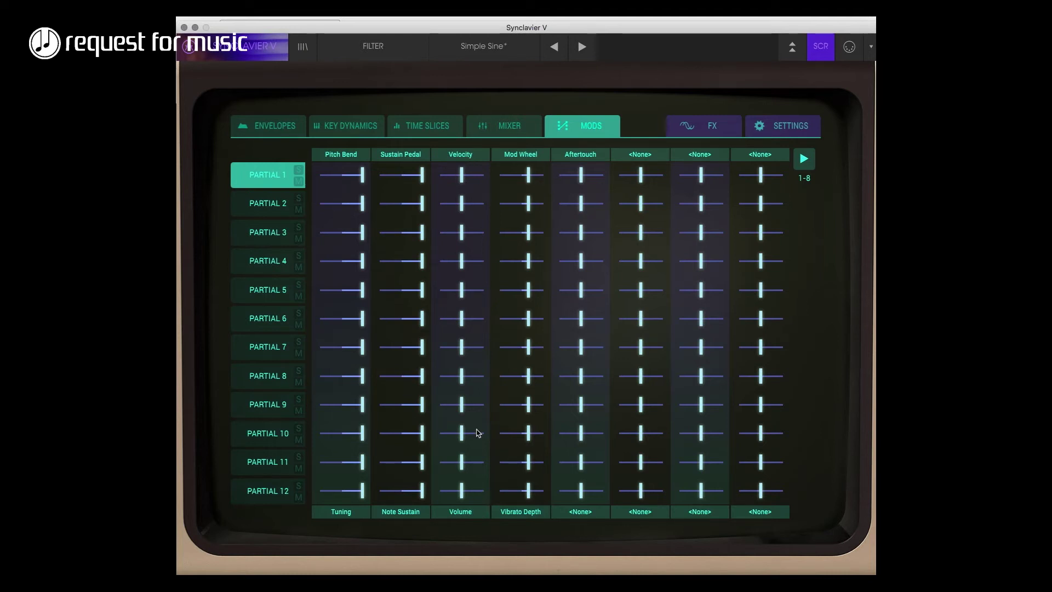
{"action": "mouse_move", "coordinate": [462, 179]}
{"action": "left_mouse_down"}
{"action": "mouse_move", "coordinate": [495, 180]}
{"action": "mouse_move", "coordinate": [463, 176]}
{"action": "left_mouse_up"}
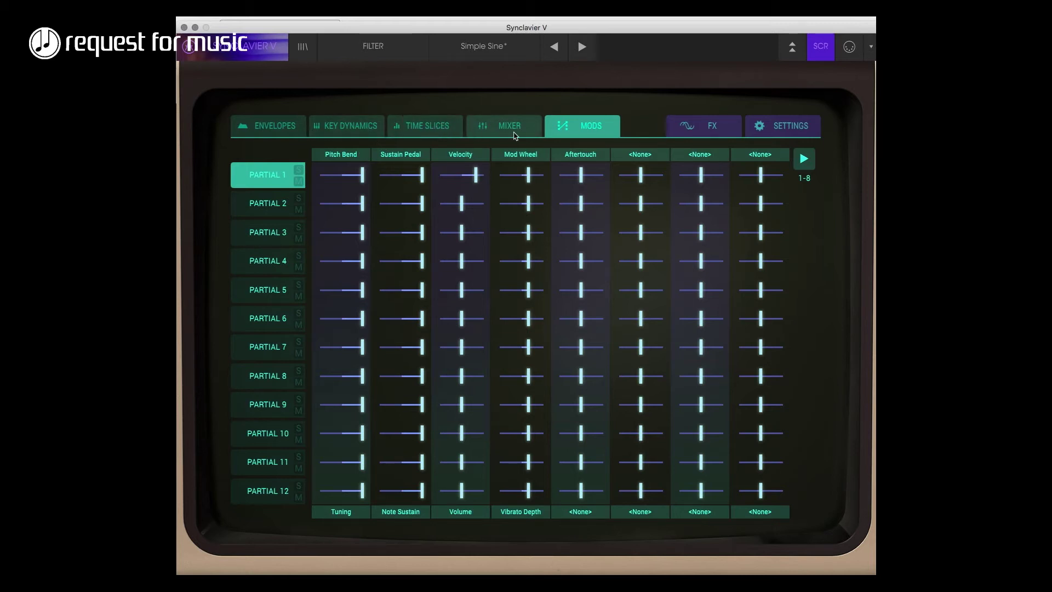
{"action": "left_click_drag", "start_coordinate": [476, 176], "coordinate": [490, 180]}
{"action": "left_click", "coordinate": [512, 127]}
{"action": "left_click_drag", "start_coordinate": [354, 166], "coordinate": [300, 181]}
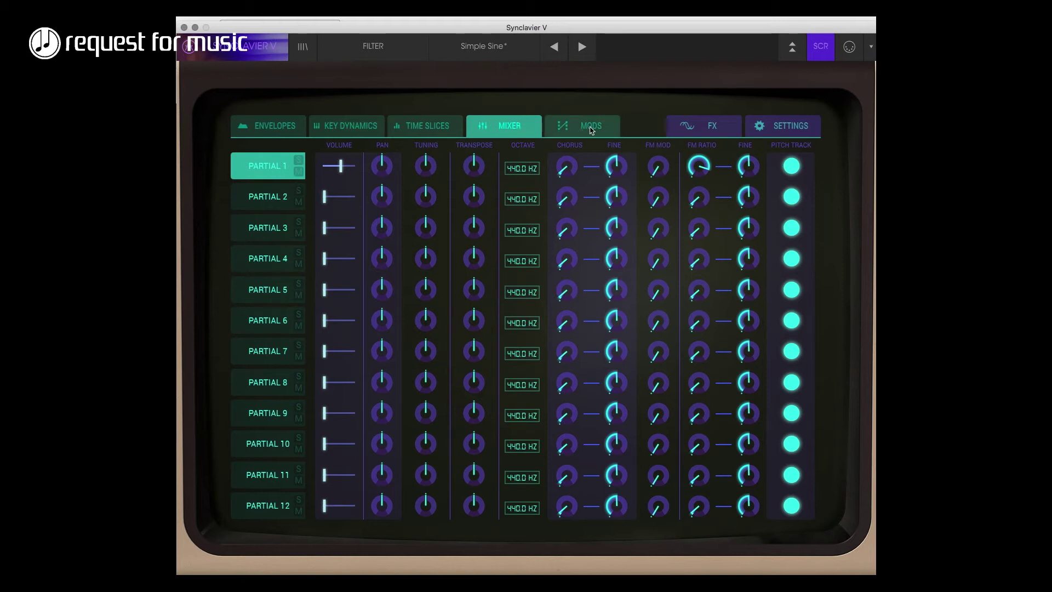
Route velocity to the amplitude envelope peak in the sixth modulation slot and raise its amount for partial 1.
{"action": "left_click", "coordinate": [591, 127]}
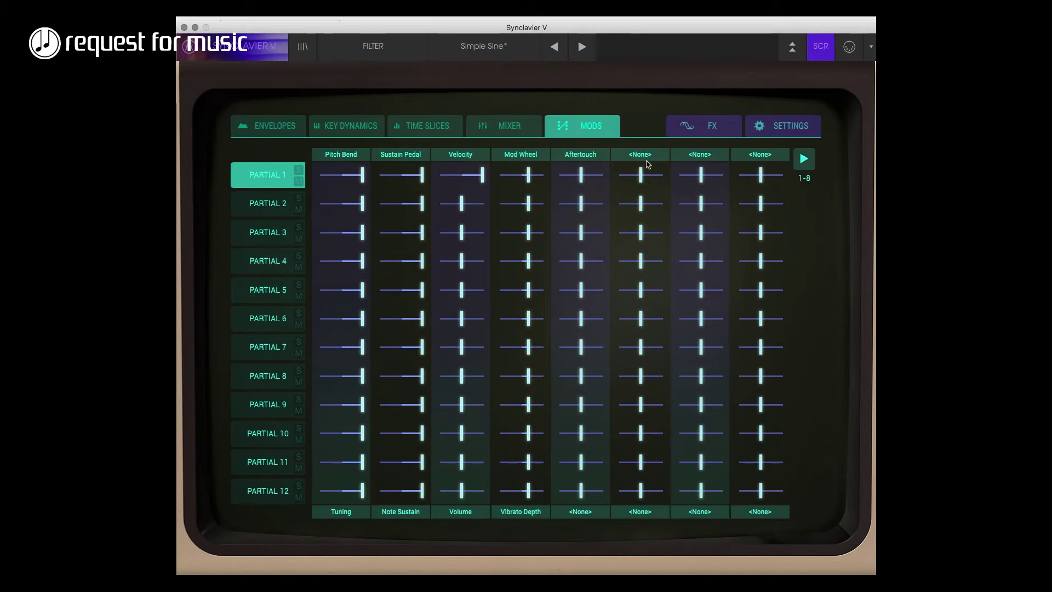
{"action": "left_click", "coordinate": [646, 158]}
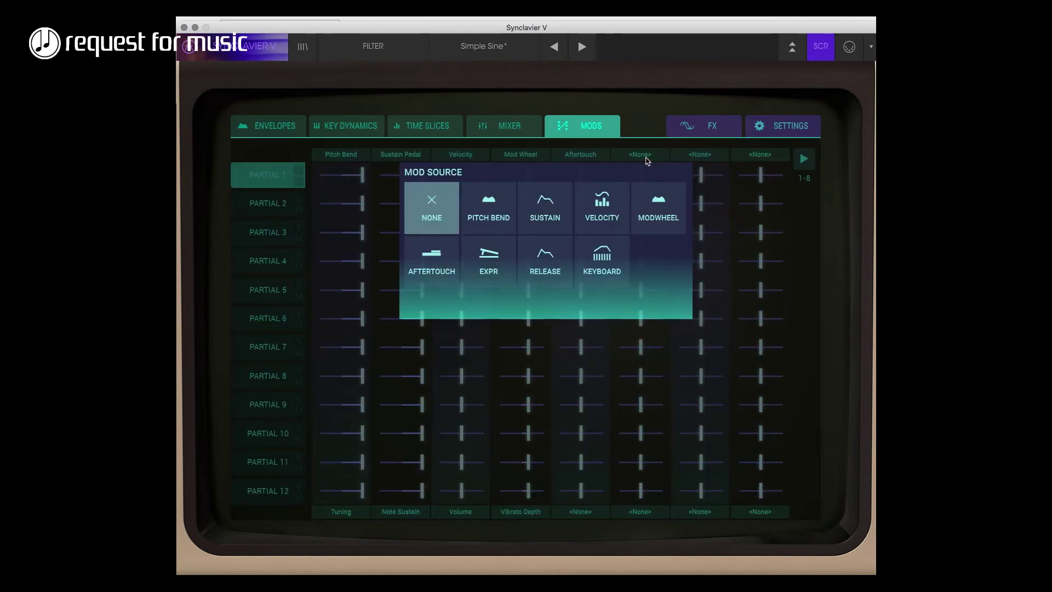
{"action": "left_click", "coordinate": [607, 208]}
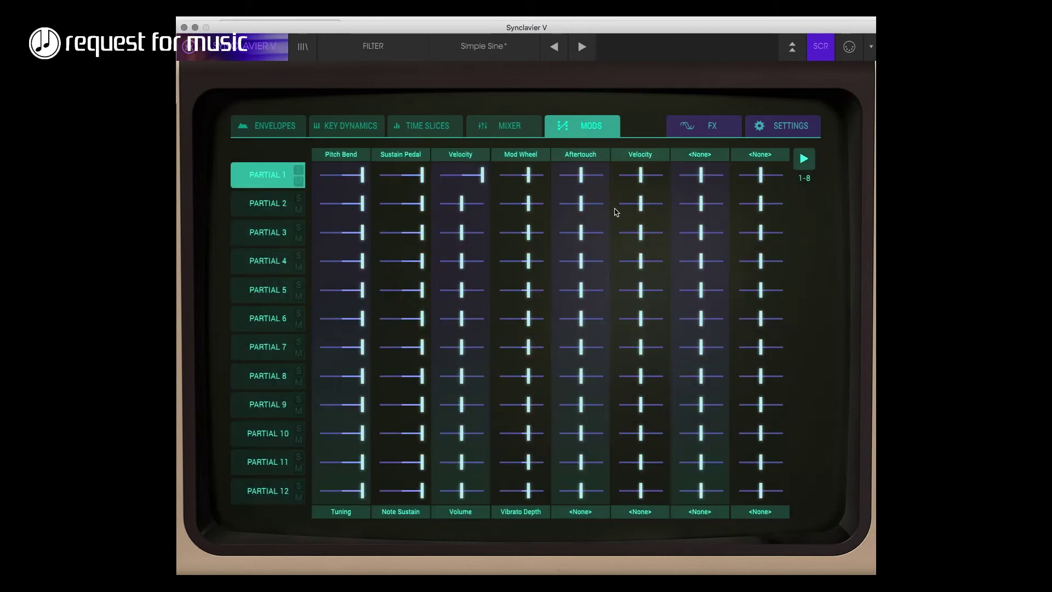
{"action": "left_click", "coordinate": [642, 512]}
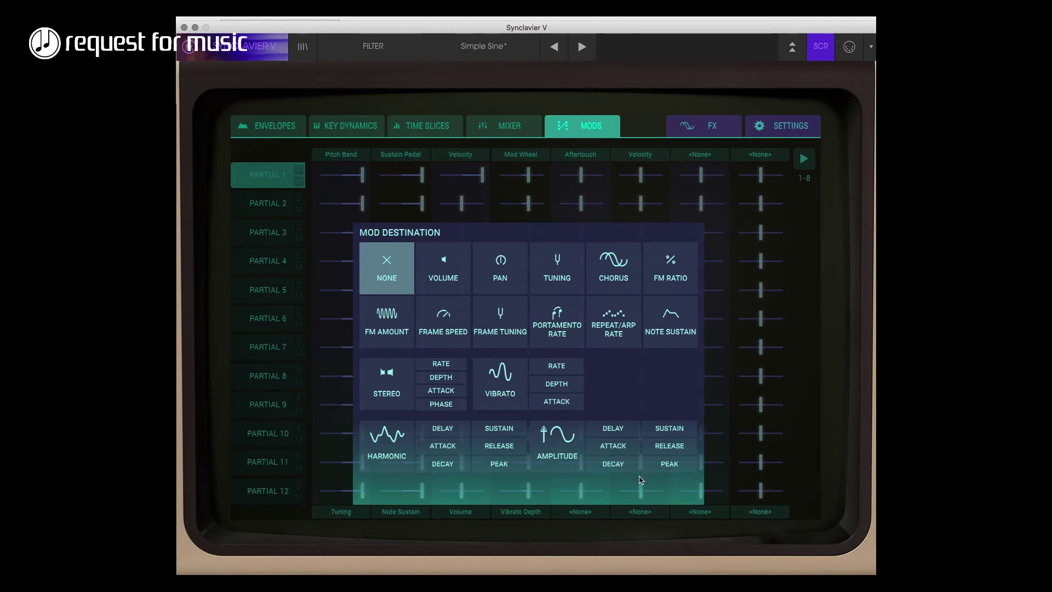
{"action": "left_click", "coordinate": [672, 464]}
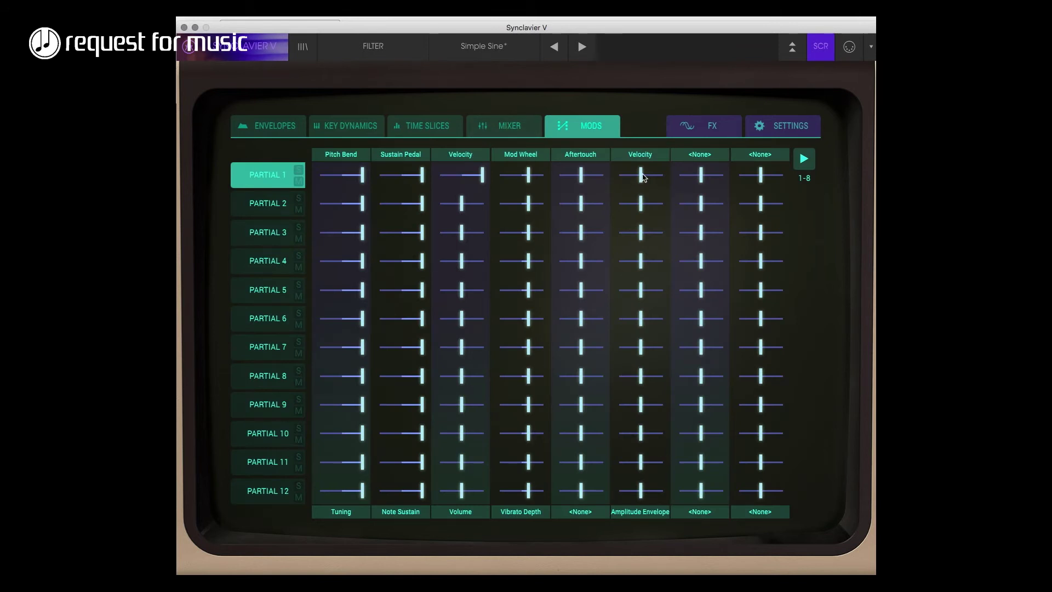
{"action": "left_click_drag", "start_coordinate": [641, 177], "coordinate": [696, 173]}
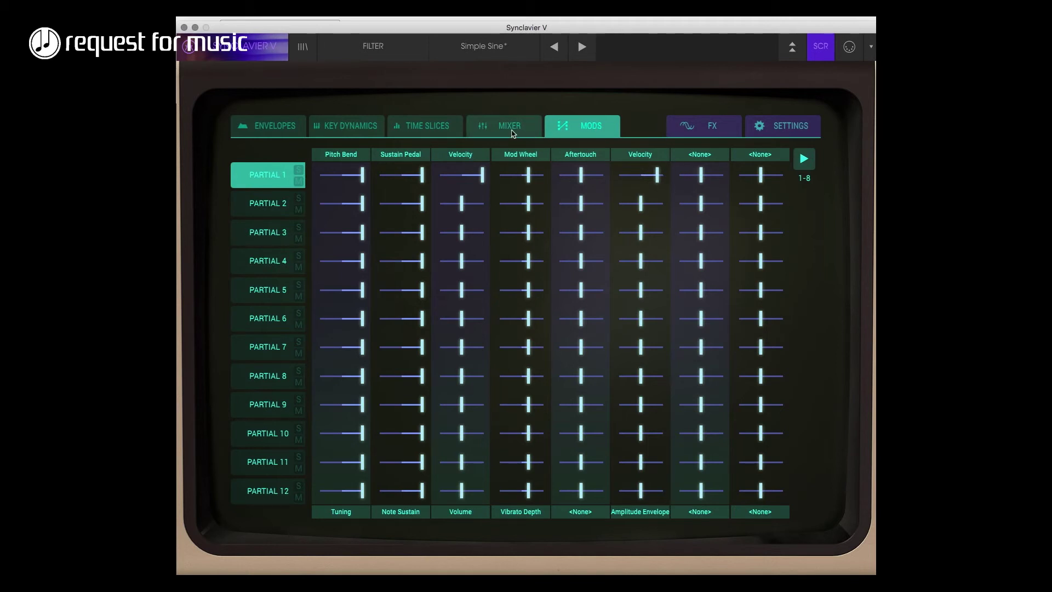
Set the peak of partial 1's harmonic envelope to 31.5.
{"action": "left_click", "coordinate": [457, 130]}
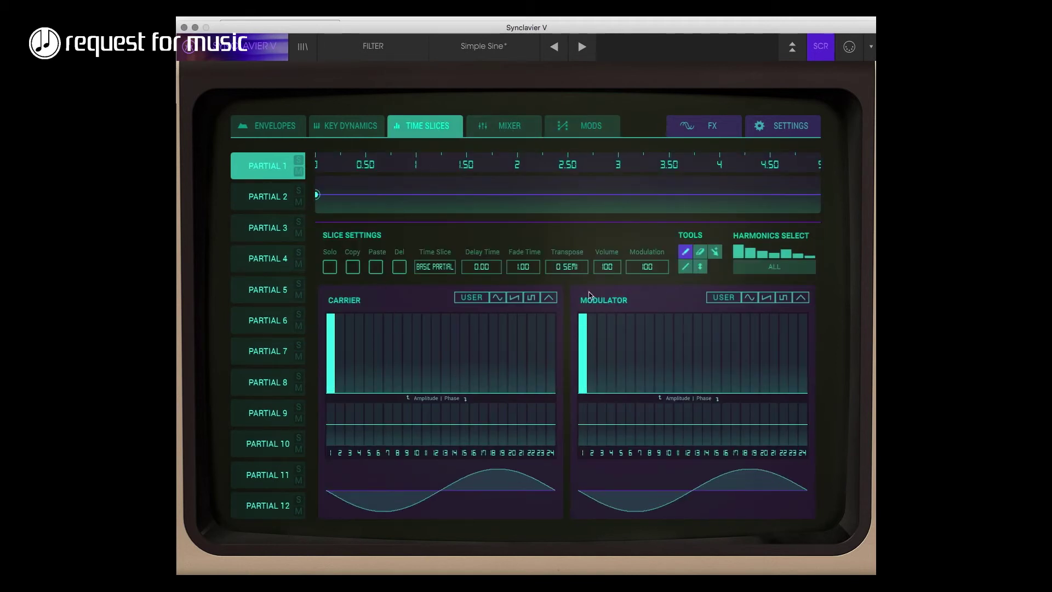
{"action": "left_click", "coordinate": [292, 129]}
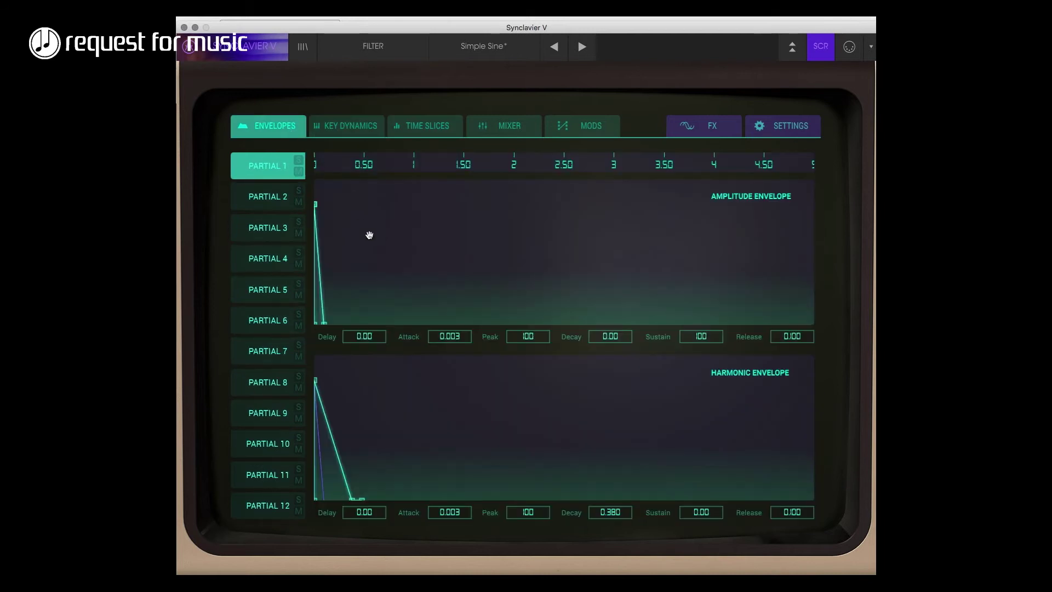
{"action": "left_click_drag", "start_coordinate": [541, 510], "coordinate": [535, 562]}
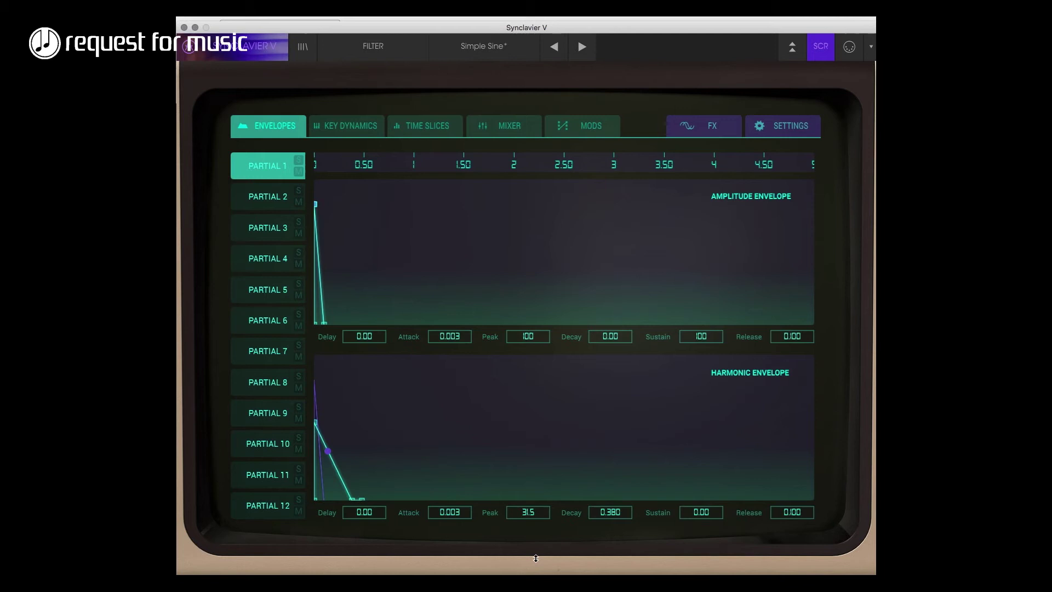
Slightly increase partial 1's velocity modulation of the amplitude envelope peak, then uncover the webDX7 page.
{"action": "left_click", "coordinate": [522, 129]}
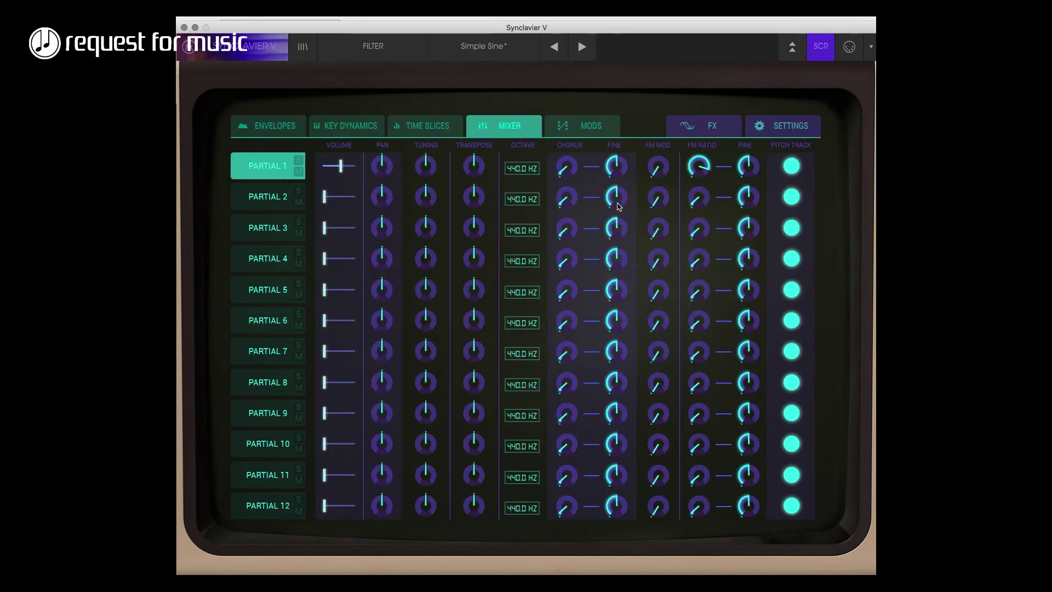
{"action": "left_click", "coordinate": [585, 126]}
{"action": "left_click_drag", "start_coordinate": [656, 175], "coordinate": [662, 175]}
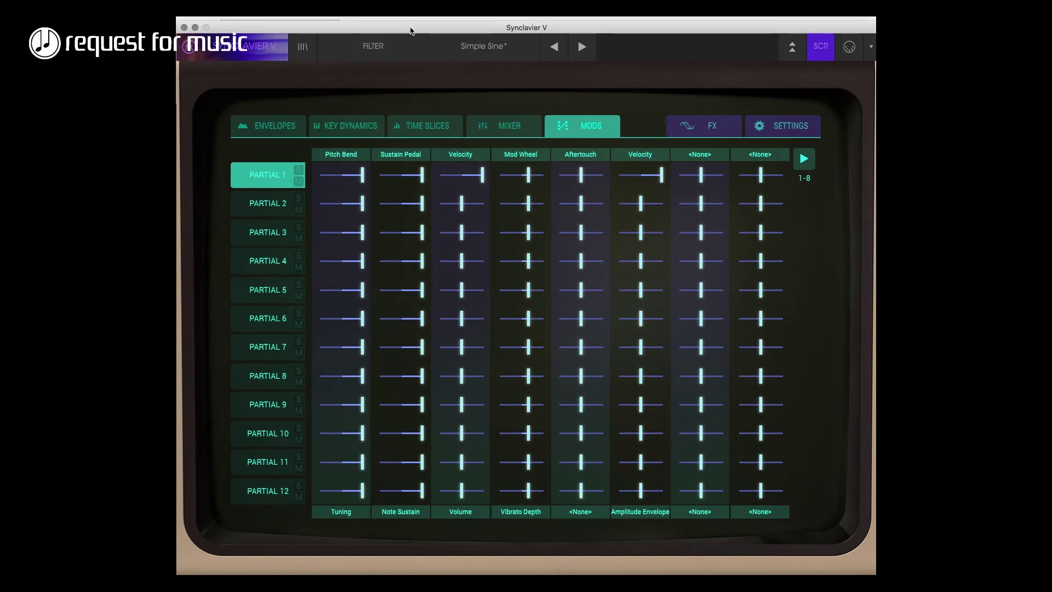
{"action": "left_click_drag", "start_coordinate": [410, 30], "coordinate": [432, 276]}
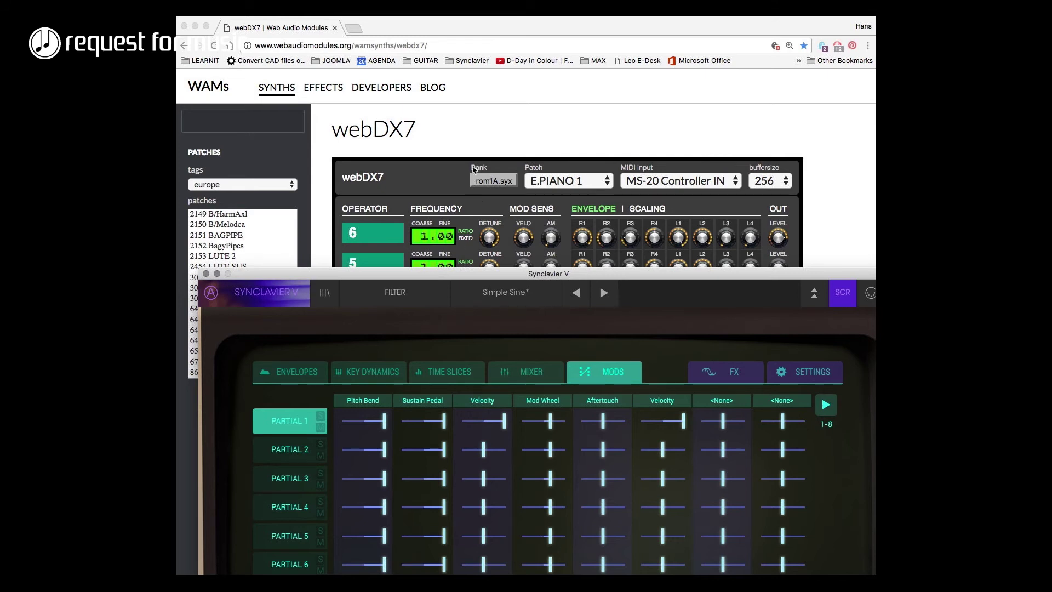
Uncover the webDX7 page and raise operator 1's output level in the E.PIANO 1 patch.
{"action": "left_click_drag", "start_coordinate": [730, 274], "coordinate": [730, 566]}
{"action": "left_click", "coordinate": [783, 393]}
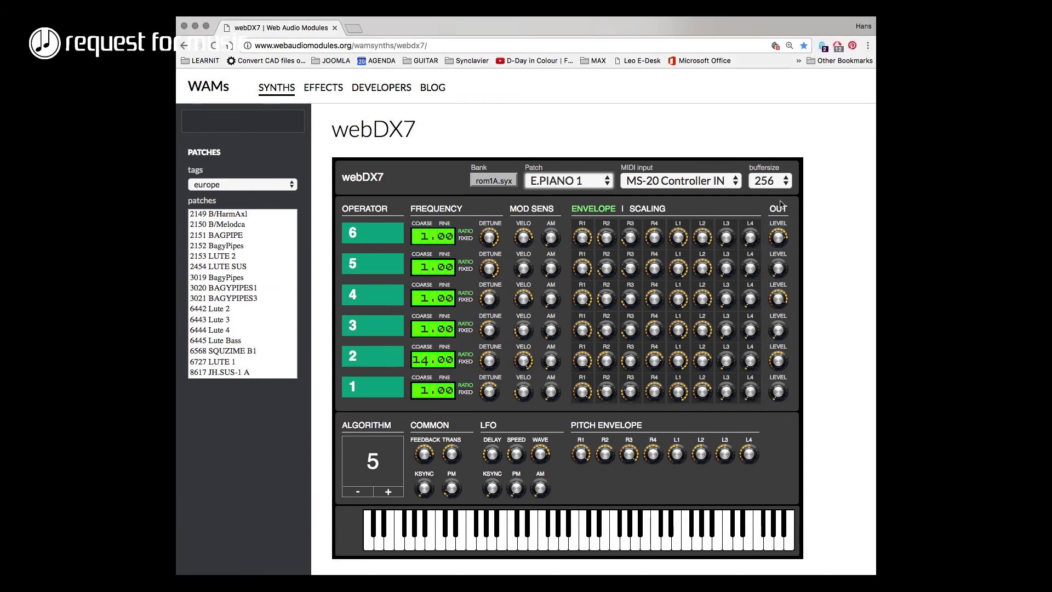
{"action": "left_click_drag", "start_coordinate": [776, 390], "coordinate": [780, 283]}
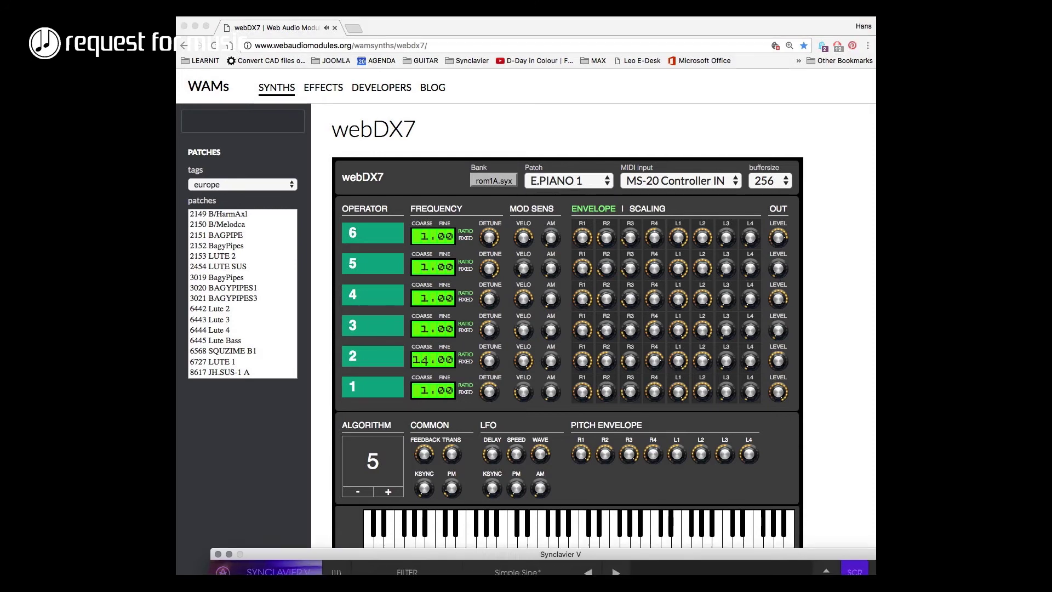
Bring Synclavier V back into full view and mute partial 1 in its mixer.
{"action": "left_click", "coordinate": [603, 569]}
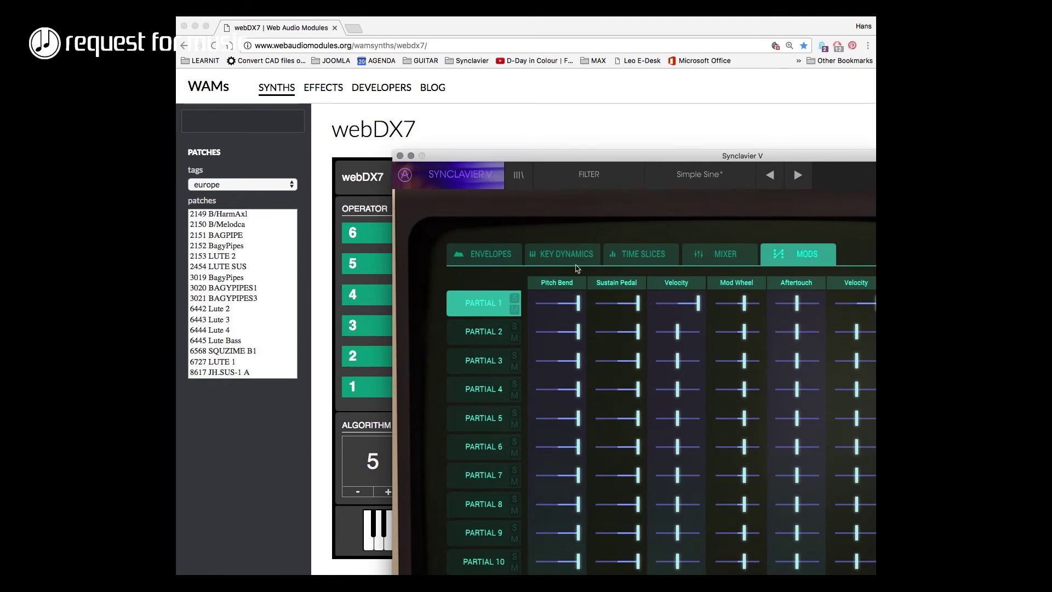
{"action": "left_click", "coordinate": [715, 254]}
{"action": "left_click", "coordinate": [517, 304]}
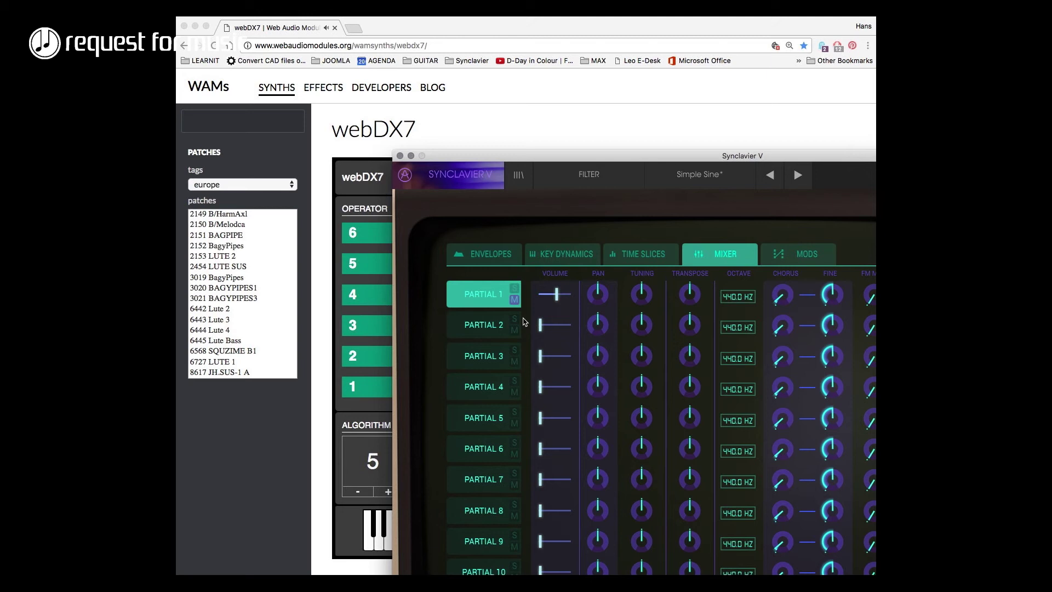
{"action": "left_click_drag", "start_coordinate": [549, 156], "coordinate": [348, 19]}
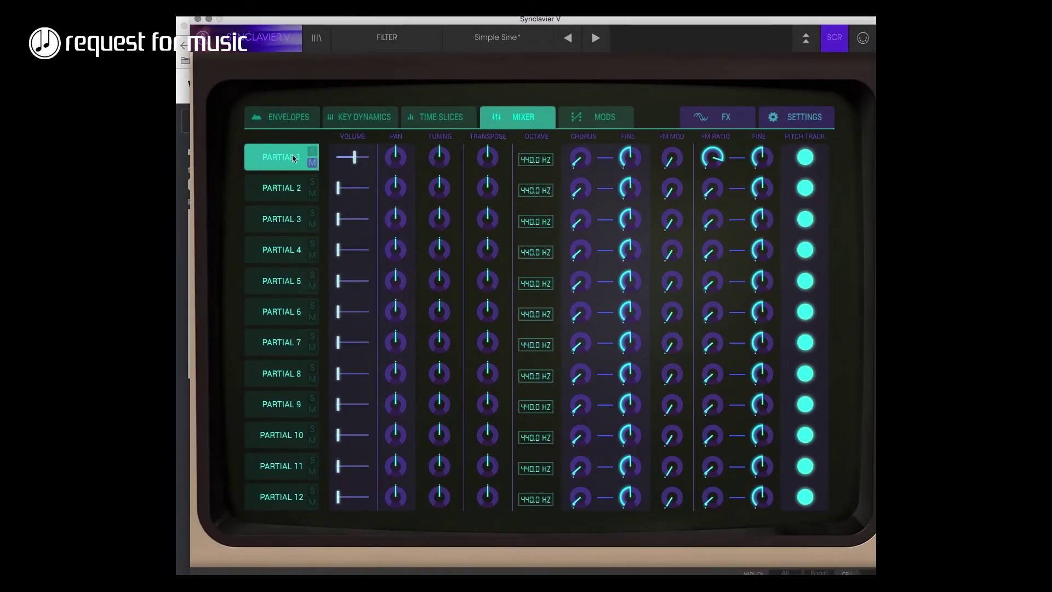
{"action": "left_click_drag", "start_coordinate": [349, 23], "coordinate": [335, 23]}
Set partial 1's amplitude envelope to sustain 0.00, decay 4.80 and release 0.380.
{"action": "left_click", "coordinate": [276, 117]}
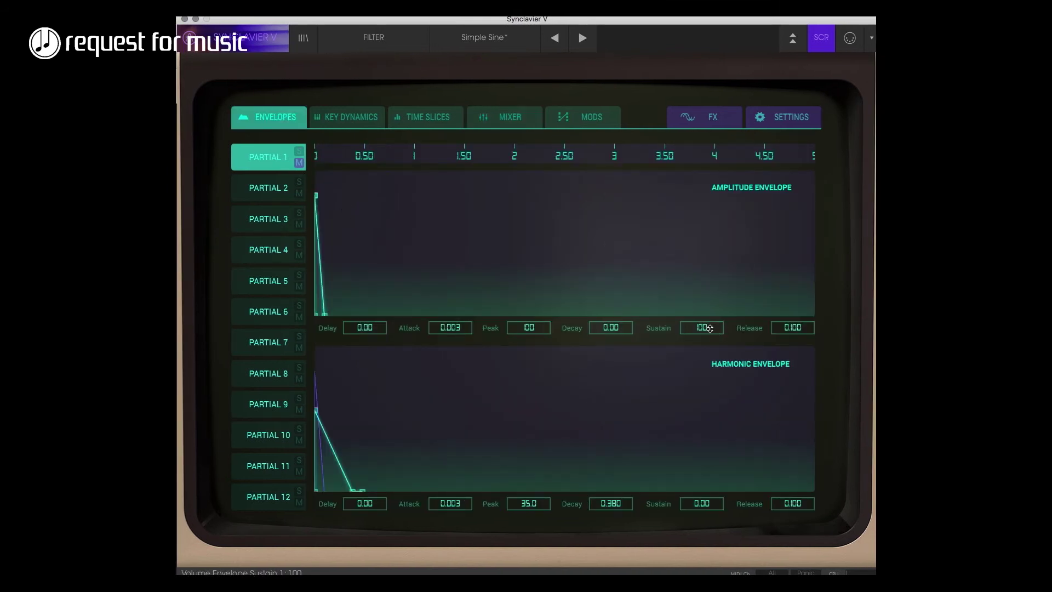
{"action": "left_click_drag", "start_coordinate": [710, 328], "coordinate": [710, 383]}
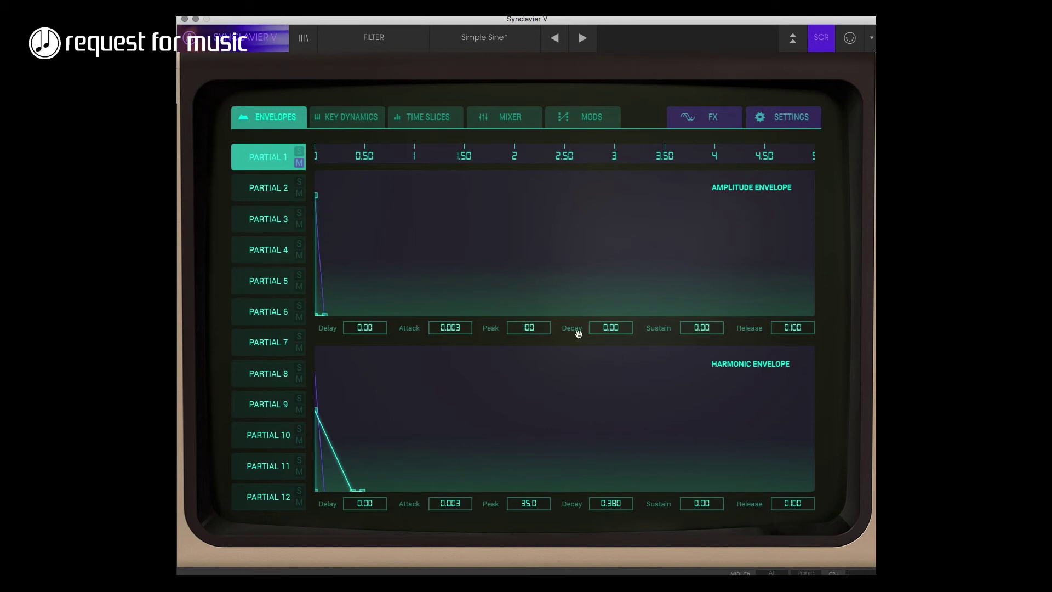
{"action": "left_click_drag", "start_coordinate": [603, 328], "coordinate": [599, 222]}
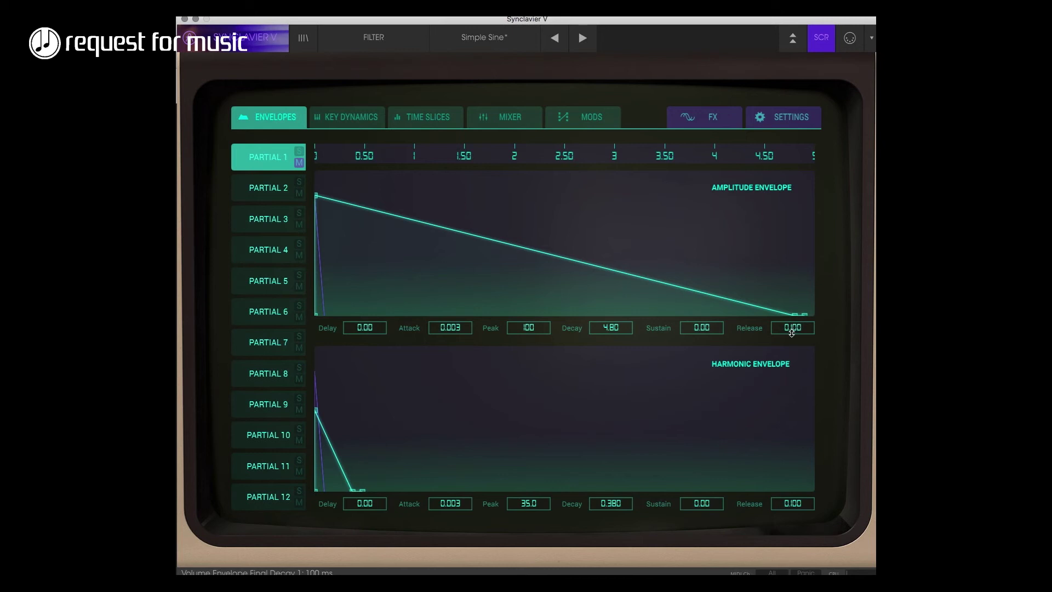
{"action": "left_click_drag", "start_coordinate": [792, 328], "coordinate": [791, 308]}
Turn down operator 1's output level in webDX7, and unmute partial 1 in Synclavier V.
{"action": "left_click_drag", "start_coordinate": [417, 24], "coordinate": [630, 573]}
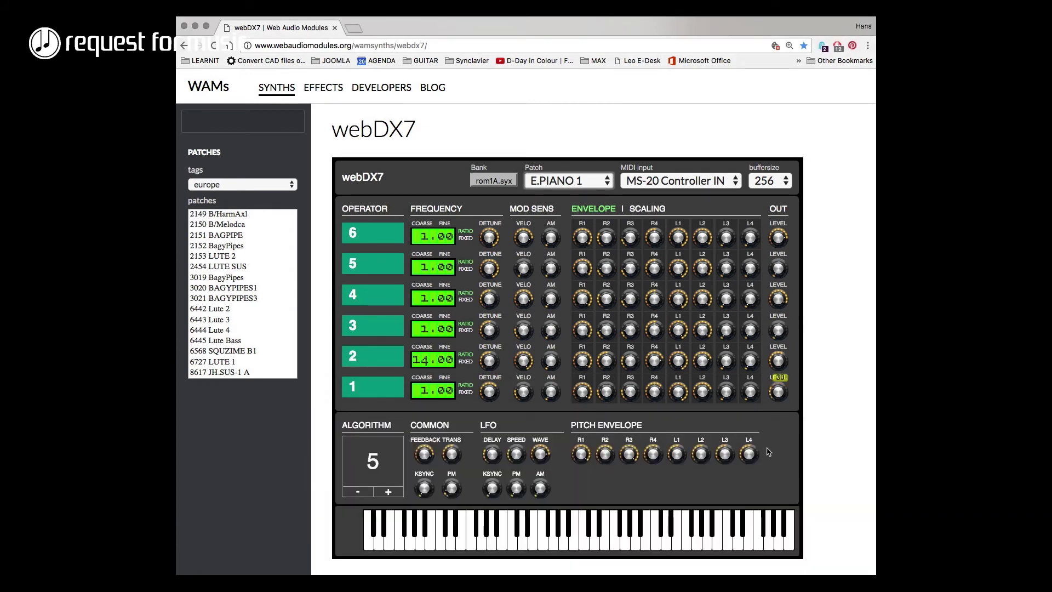
{"action": "left_click_drag", "start_coordinate": [782, 571], "coordinate": [756, 30]}
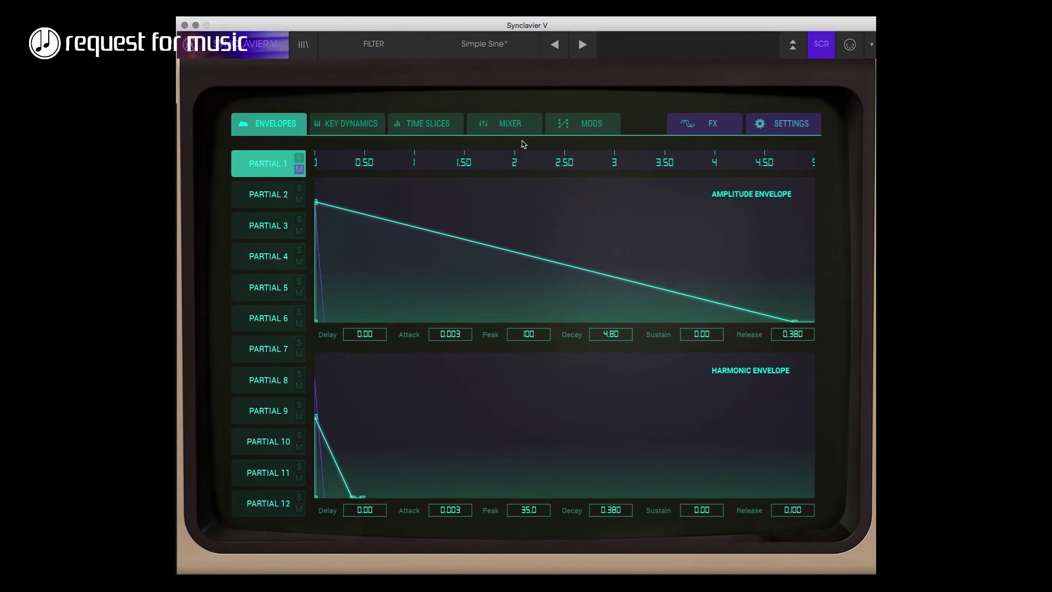
{"action": "left_click", "coordinate": [299, 169]}
Check the remaining operators in webDX7, and copy partial 1's settings to partials 2 and 3 in Synclavier V.
{"action": "left_click_drag", "start_coordinate": [408, 27], "coordinate": [731, 409]}
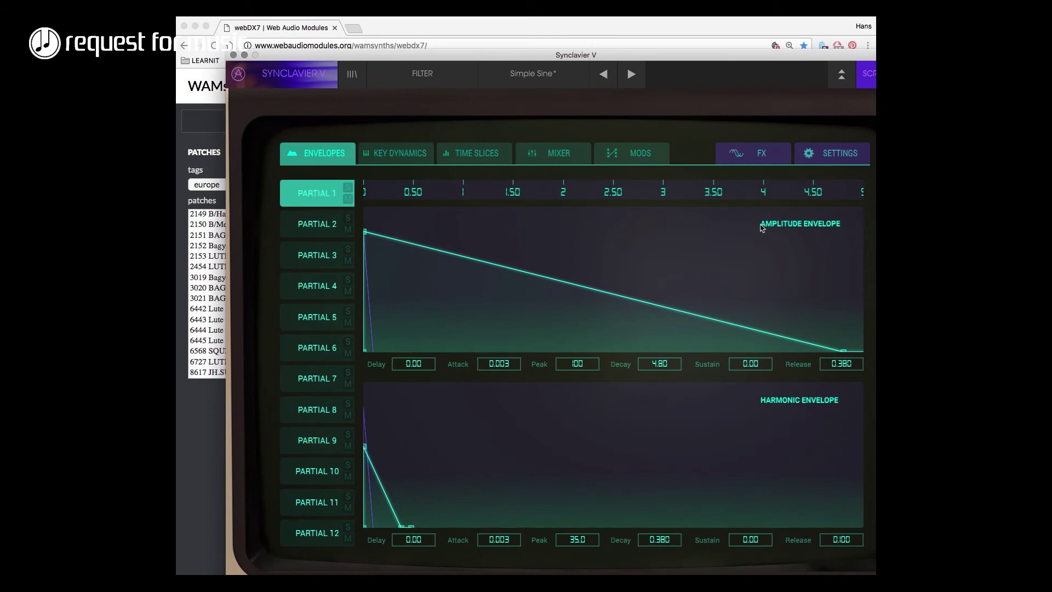
{"action": "left_click_drag", "start_coordinate": [525, 56], "coordinate": [654, 478]}
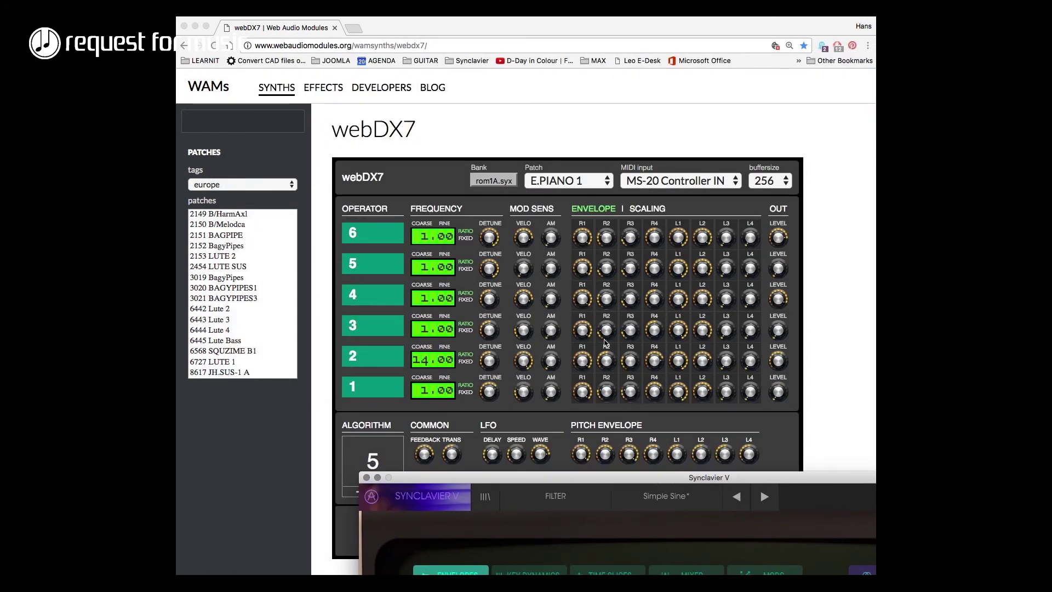
{"action": "left_click_drag", "start_coordinate": [739, 479], "coordinate": [719, 210]}
{"action": "left_click_drag", "start_coordinate": [736, 253], "coordinate": [560, 51]}
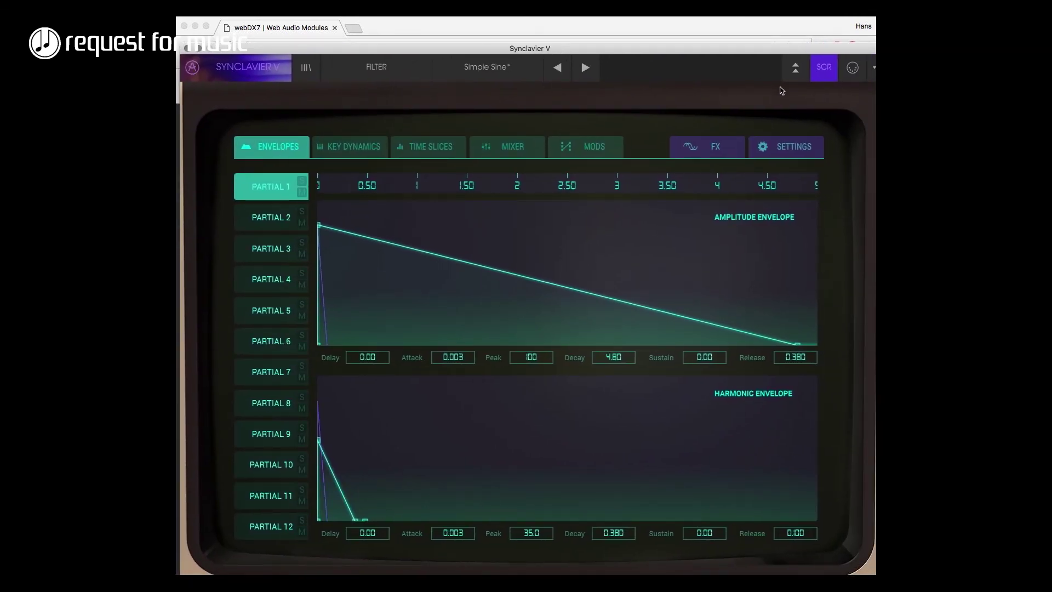
{"action": "left_click", "coordinate": [814, 76]}
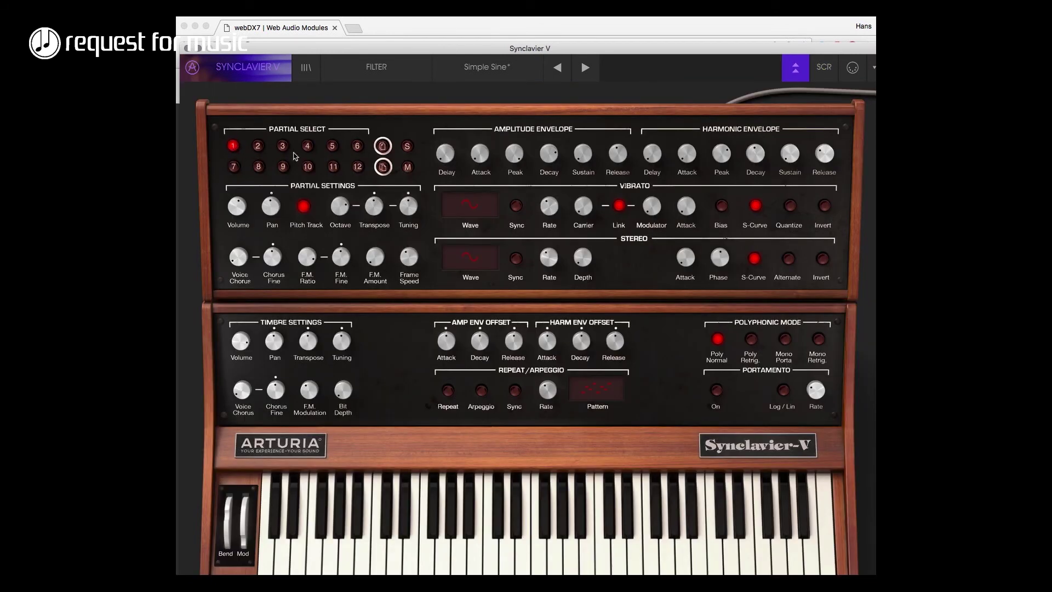
{"action": "left_click", "coordinate": [257, 146]}
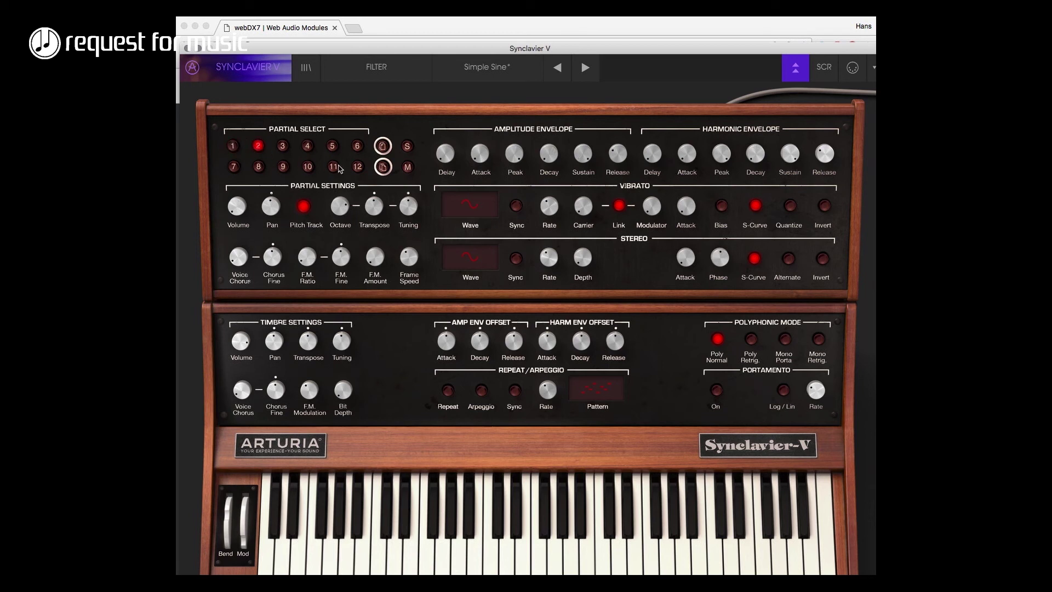
{"action": "left_click", "coordinate": [282, 146]}
Lower the FM ratio of partials 2 and 3 to the minimum in the mixer.
{"action": "left_click_drag", "start_coordinate": [467, 46], "coordinate": [505, 62]}
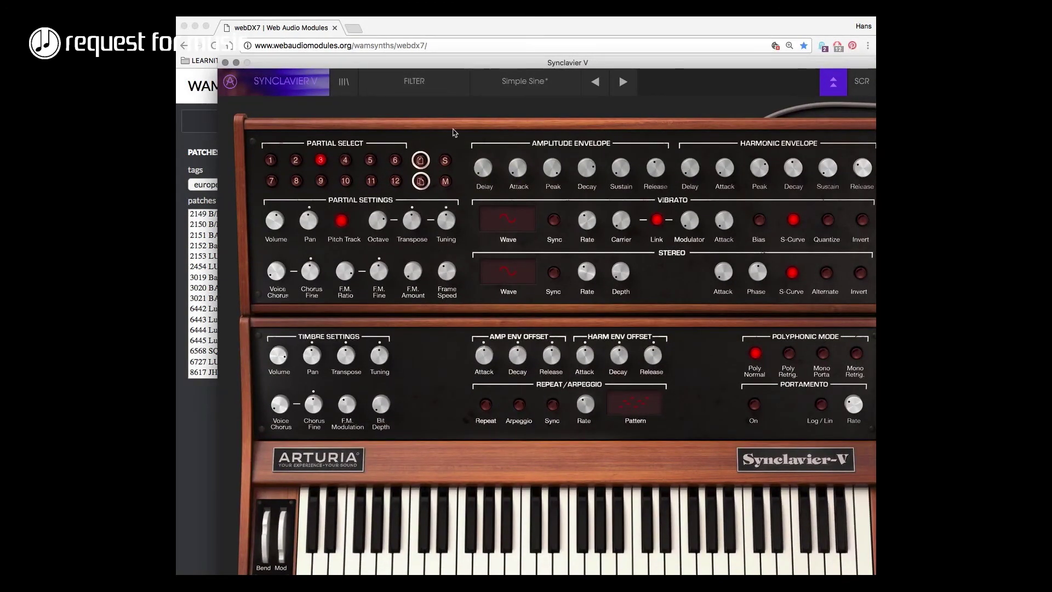
{"action": "left_click", "coordinate": [860, 85]}
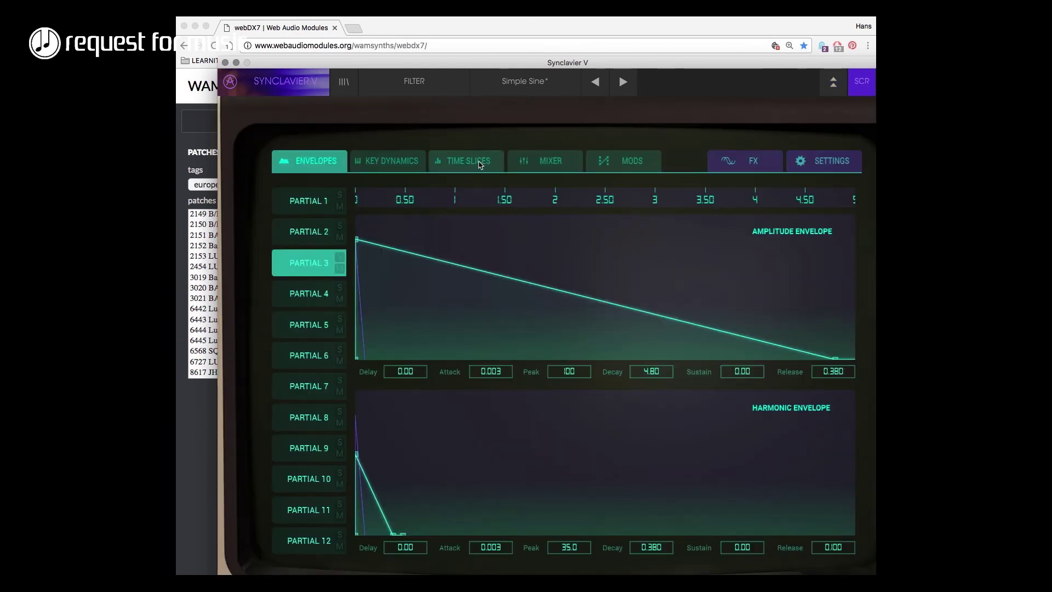
{"action": "left_click", "coordinate": [536, 162]}
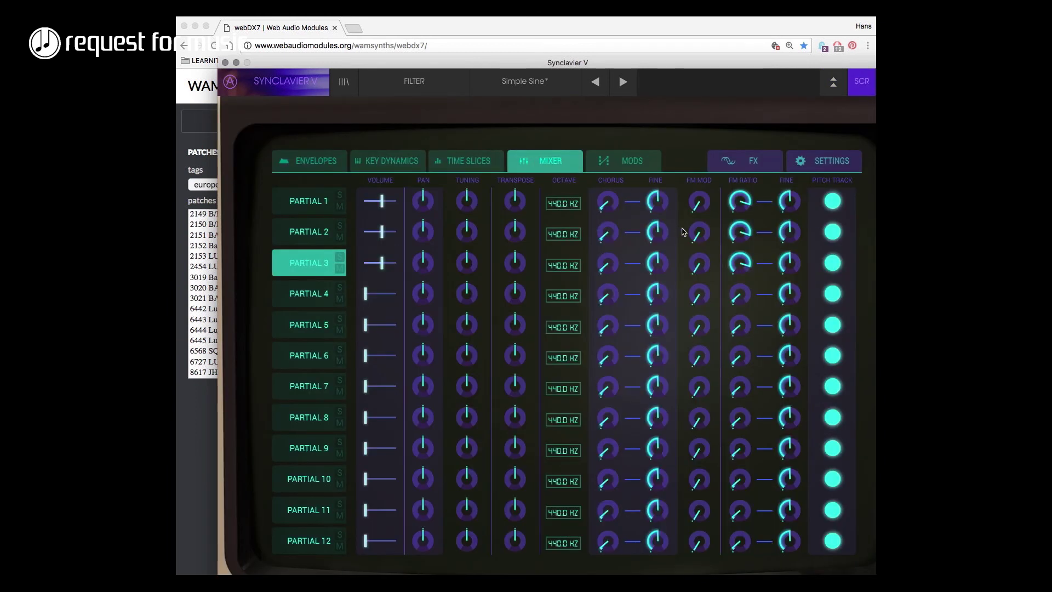
{"action": "left_click_drag", "start_coordinate": [741, 233], "coordinate": [764, 271]}
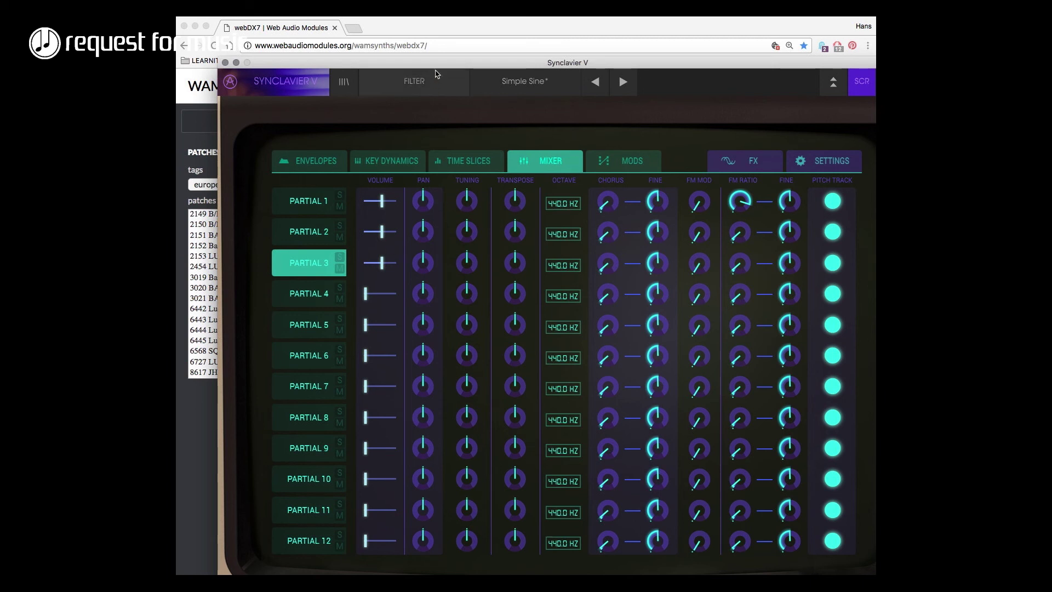
Slightly detune partials 2 and 3 with their mixer tuning.
{"action": "left_click_drag", "start_coordinate": [435, 63], "coordinate": [405, 29]}
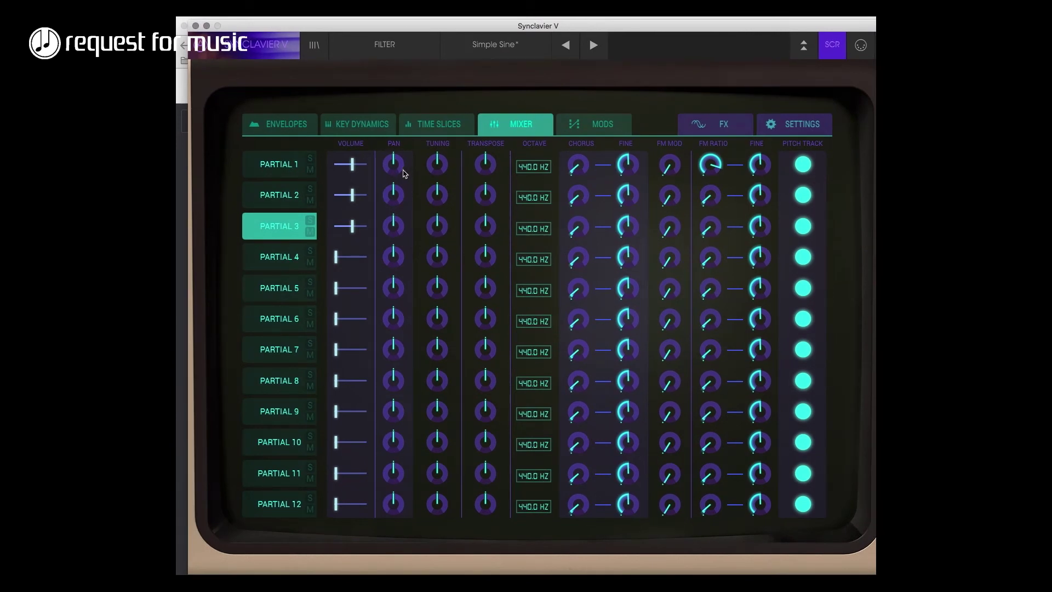
{"action": "left_click_drag", "start_coordinate": [433, 168], "coordinate": [441, 189]}
{"action": "left_click_drag", "start_coordinate": [436, 225], "coordinate": [436, 233]}
Load a Reverb in the first effect slot with the mix at about a quarter wet and a longer decay time.
{"action": "left_click", "coordinate": [729, 130]}
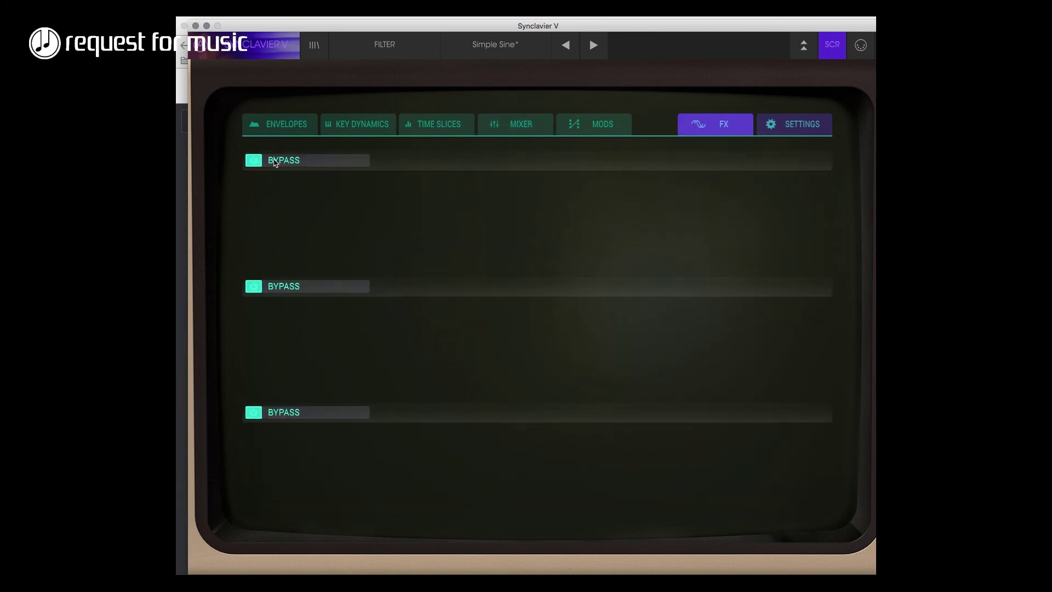
{"action": "left_click", "coordinate": [275, 160]}
{"action": "left_click", "coordinate": [286, 254]}
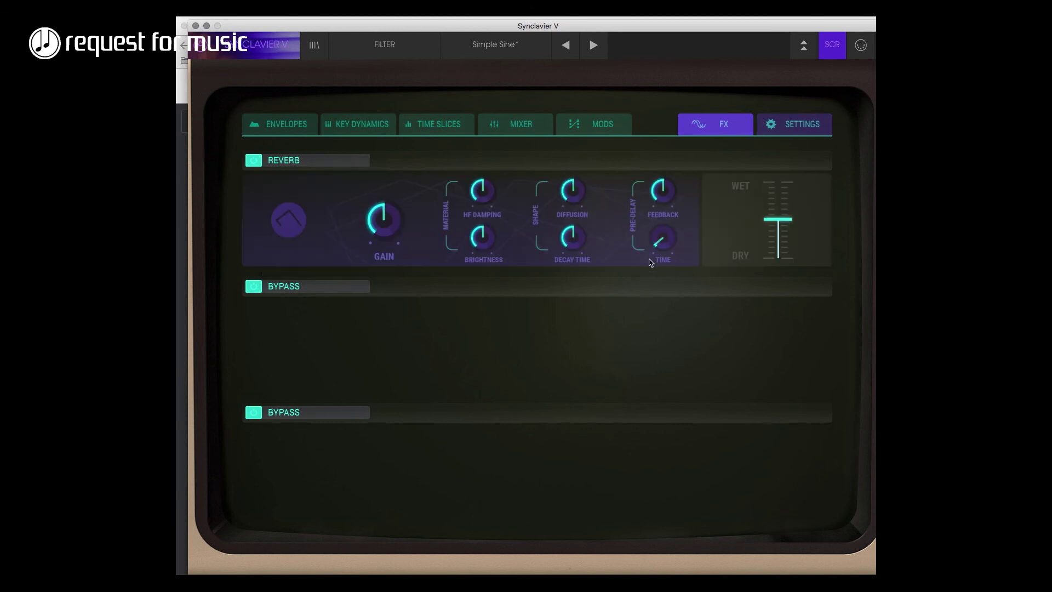
{"action": "left_click_drag", "start_coordinate": [772, 222], "coordinate": [770, 255]}
{"action": "left_click_drag", "start_coordinate": [581, 241], "coordinate": [586, 208]}
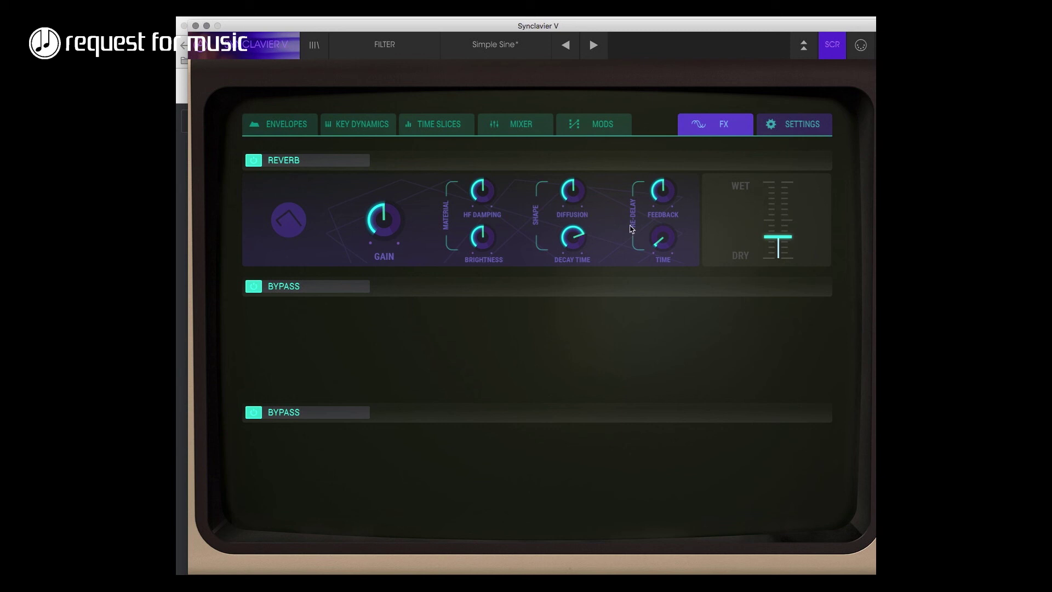
Load a Chorus in the second effect slot and lower its wet/dry mix to nearly dry.
{"action": "left_click", "coordinate": [281, 288]}
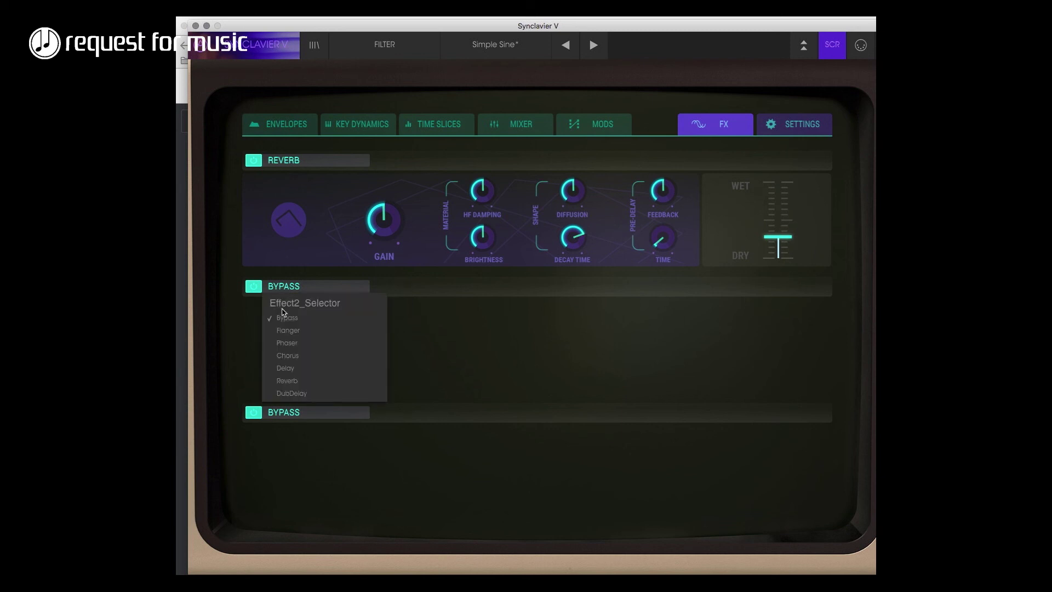
{"action": "left_click", "coordinate": [286, 354]}
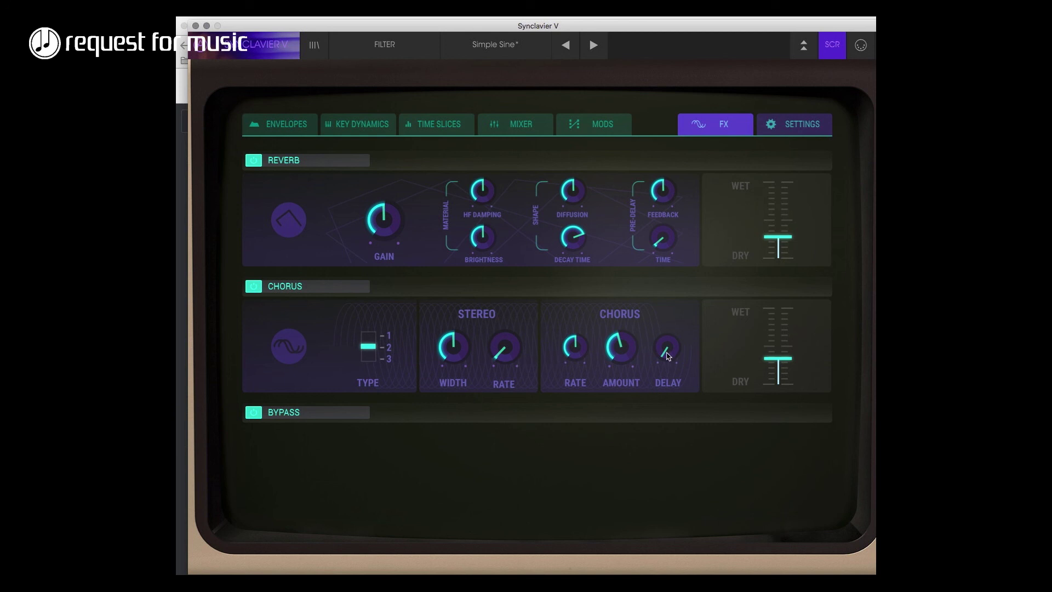
{"action": "left_click_drag", "start_coordinate": [773, 362], "coordinate": [772, 390]}
Shape the chorus with a low stereo width, stereo rate at about a quarter, chorus rate just below halfway and a slightly drier mix.
{"action": "left_click_drag", "start_coordinate": [499, 360], "coordinate": [587, 146]}
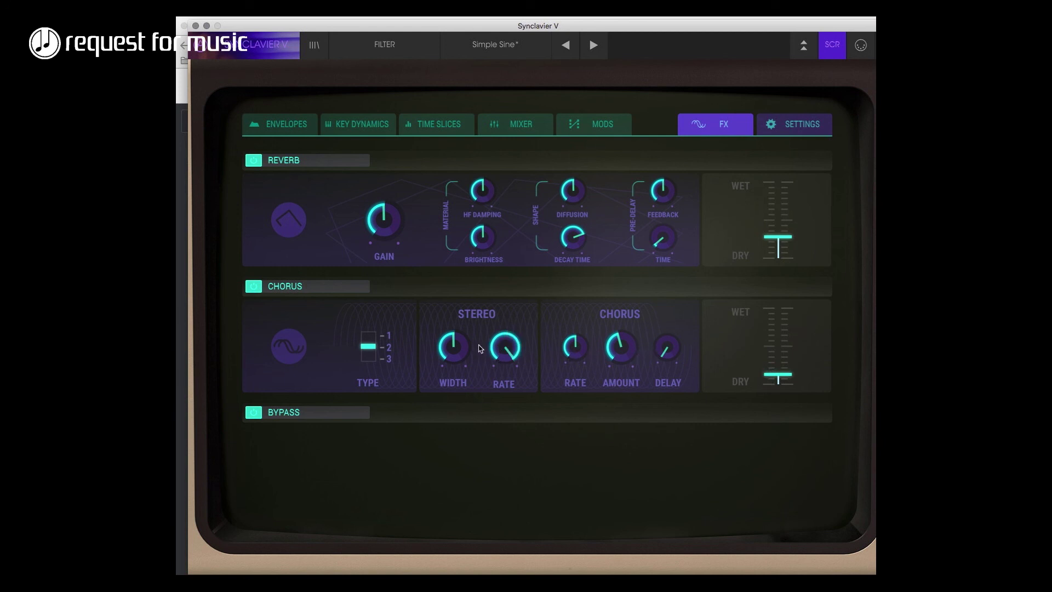
{"action": "left_click_drag", "start_coordinate": [461, 347], "coordinate": [459, 396]}
{"action": "left_click_drag", "start_coordinate": [579, 357], "coordinate": [636, 264]}
{"action": "left_click_drag", "start_coordinate": [775, 377], "coordinate": [774, 379]}
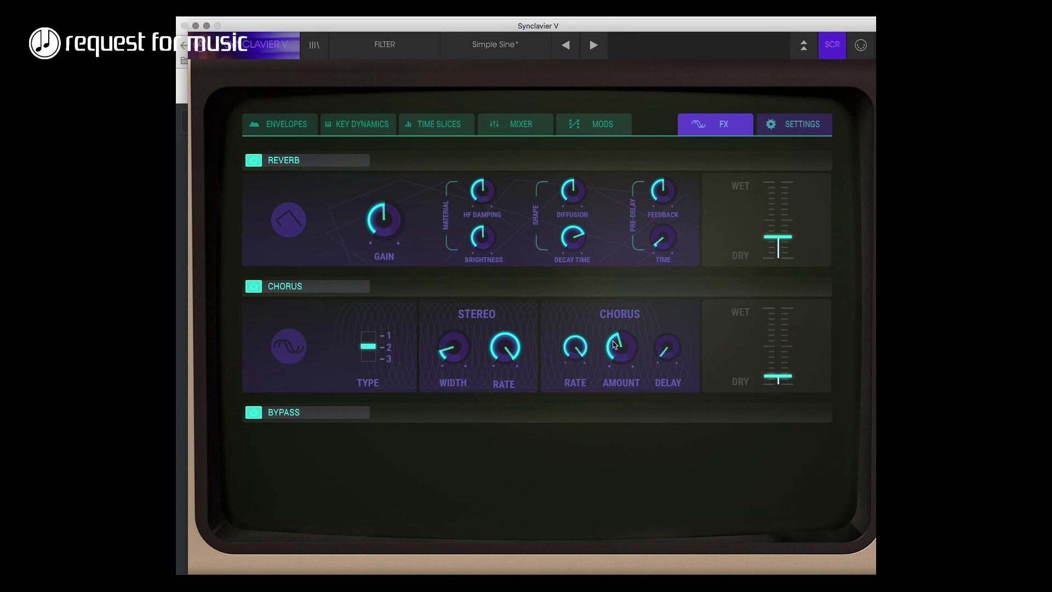
{"action": "left_click_drag", "start_coordinate": [494, 336], "coordinate": [537, 438]}
{"action": "left_click_drag", "start_coordinate": [561, 351], "coordinate": [583, 424]}
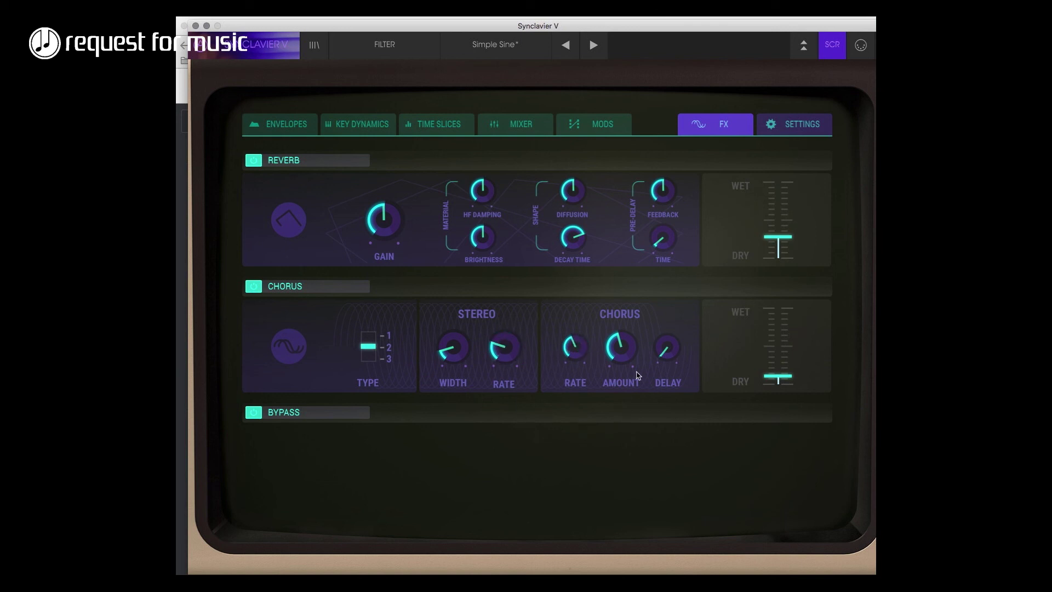
{"action": "left_click_drag", "start_coordinate": [778, 385], "coordinate": [778, 387]}
Load a Delay in the third effect slot and lower its wet/dry mix to mostly dry.
{"action": "left_click", "coordinate": [282, 415]}
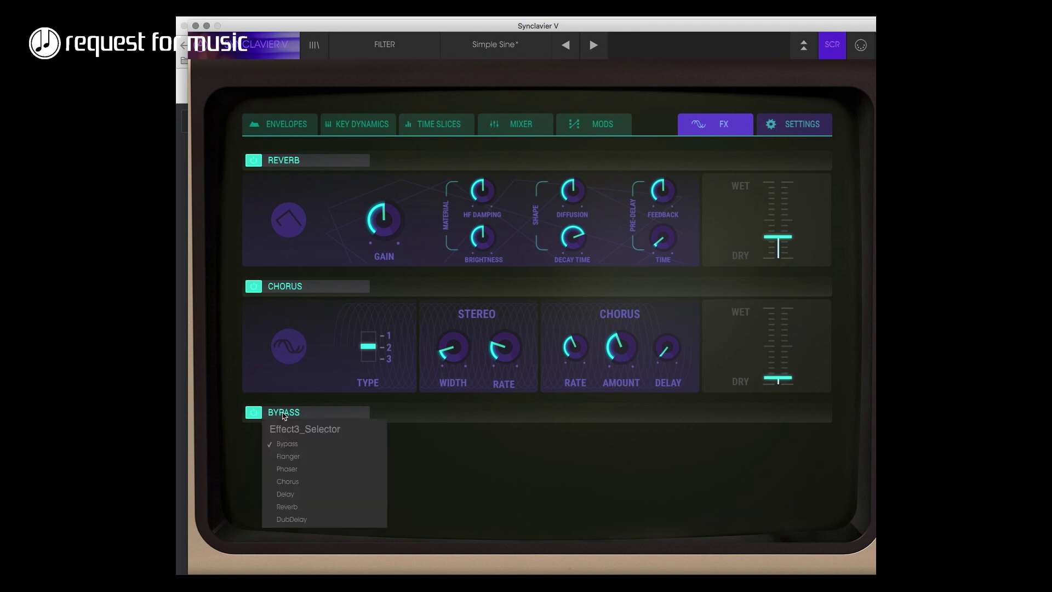
{"action": "left_click", "coordinate": [293, 495]}
{"action": "left_click_drag", "start_coordinate": [773, 491], "coordinate": [771, 511]}
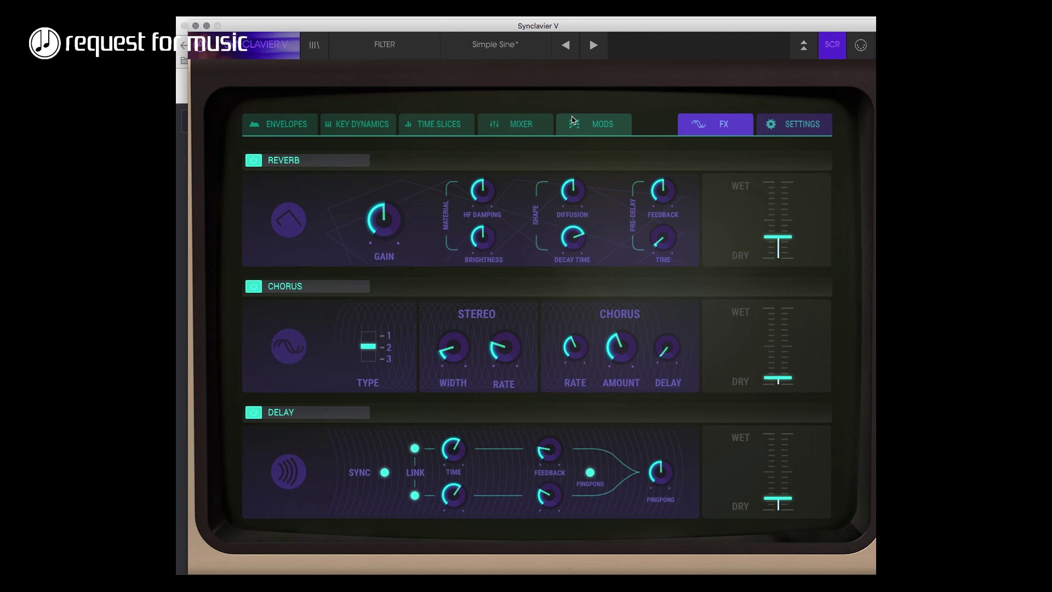
Raise the velocity modulation of volume and of the amplitude envelope to near maximum for partials 2 and 3.
{"action": "left_click", "coordinate": [587, 125]}
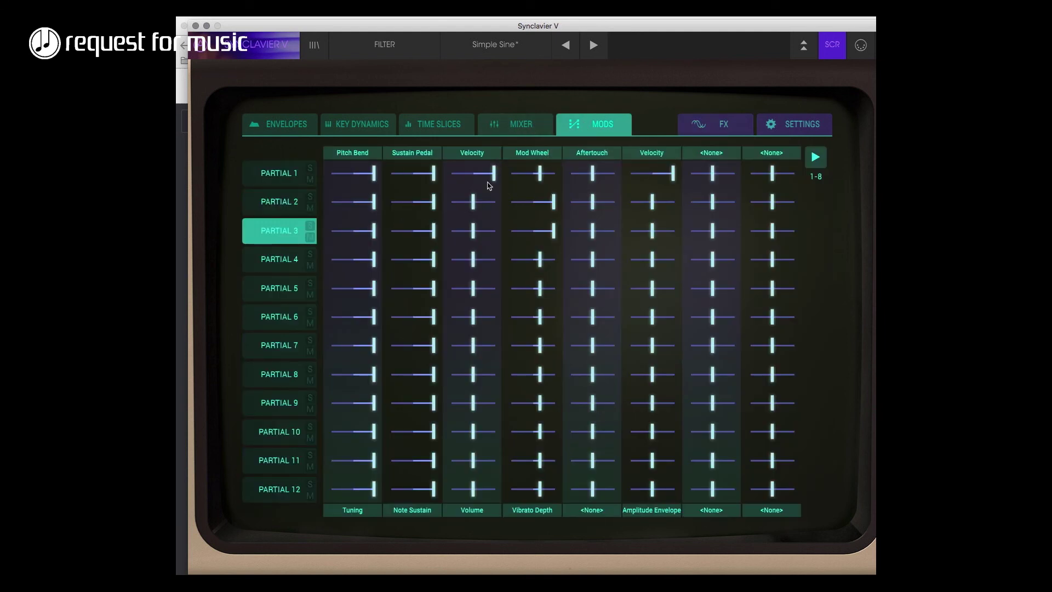
{"action": "left_click_drag", "start_coordinate": [469, 207], "coordinate": [546, 205]}
{"action": "left_click_drag", "start_coordinate": [481, 231], "coordinate": [567, 230]}
{"action": "left_click_drag", "start_coordinate": [655, 206], "coordinate": [719, 200]}
{"action": "left_click_drag", "start_coordinate": [656, 238], "coordinate": [720, 229]}
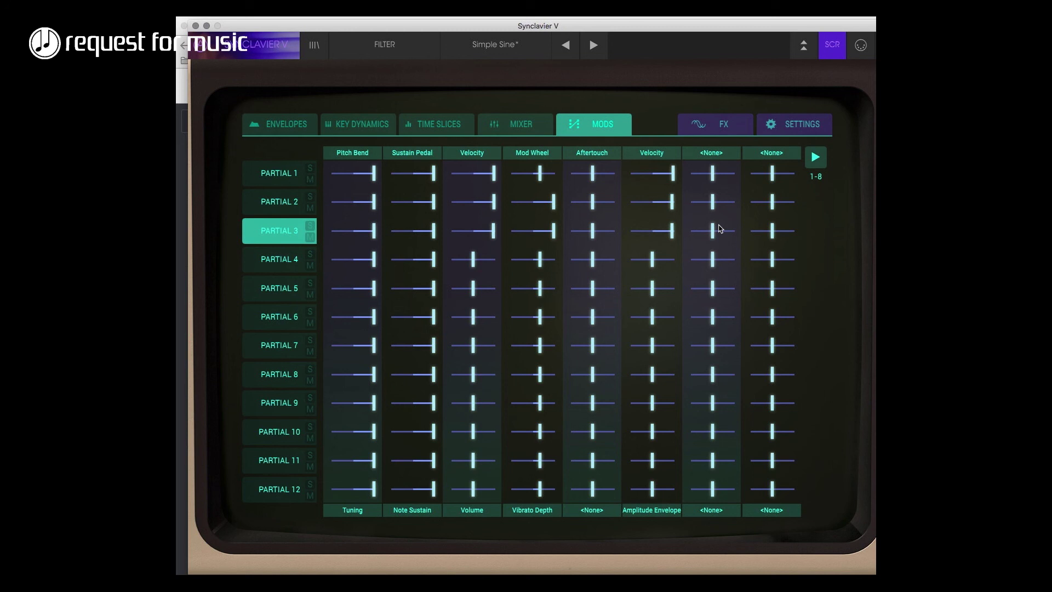
{"action": "double_click", "coordinate": [472, 26]}
{"action": "left_click_drag", "start_coordinate": [472, 123], "coordinate": [459, 21]}
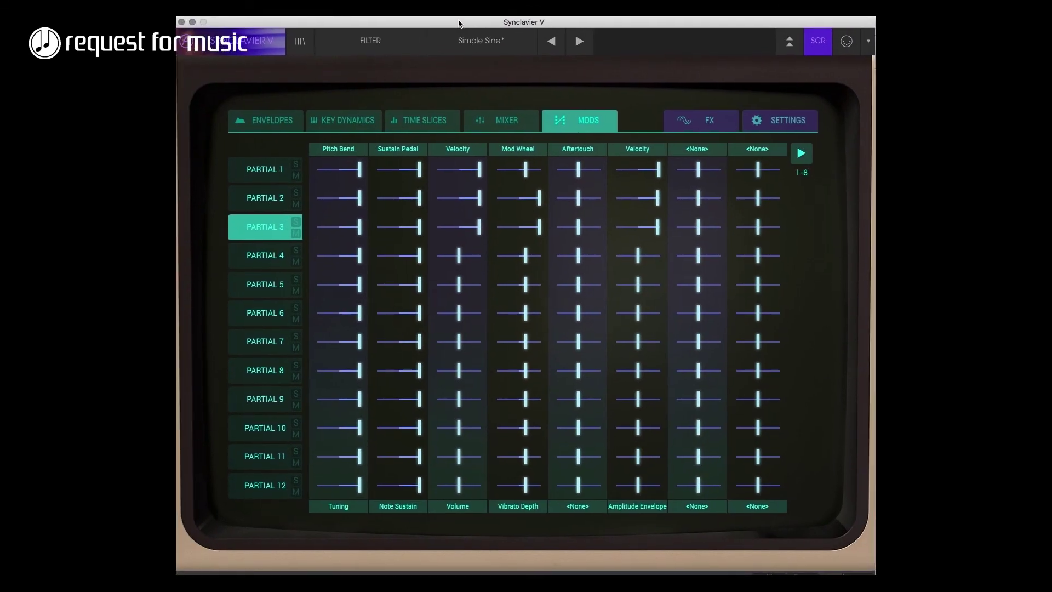